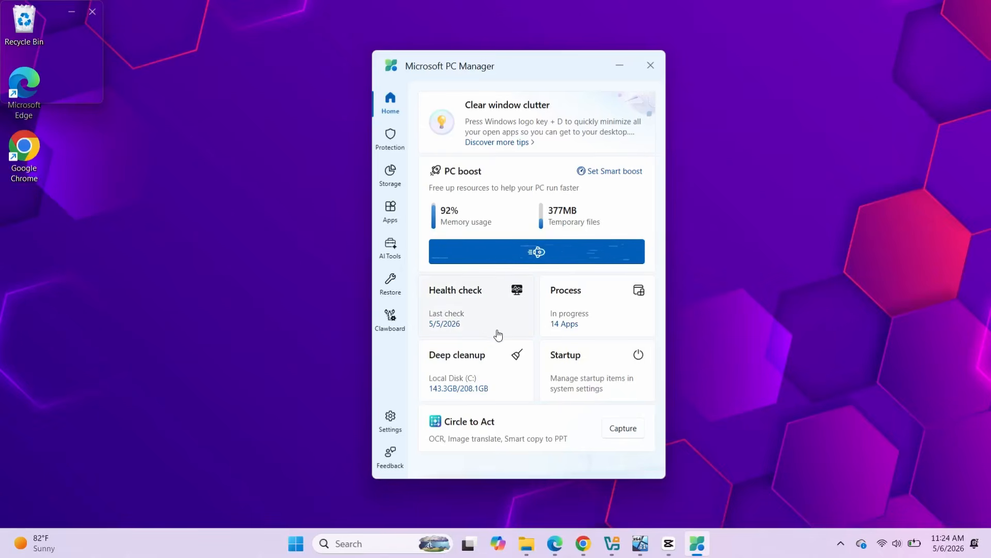
Look through the Storage, Apps, AI Tools and Protection sections of PC Manager and return to Home.
click(391, 174)
click(388, 213)
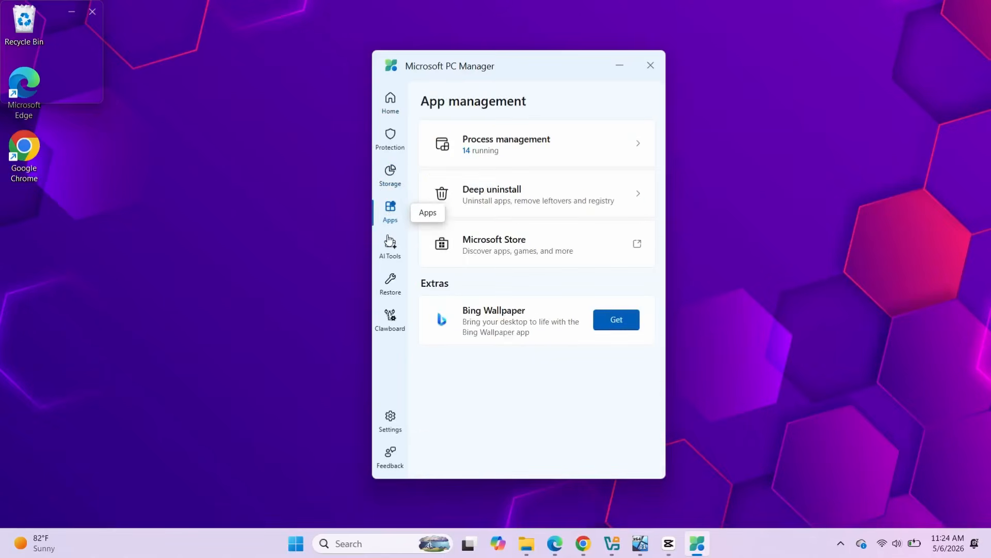
click(393, 262)
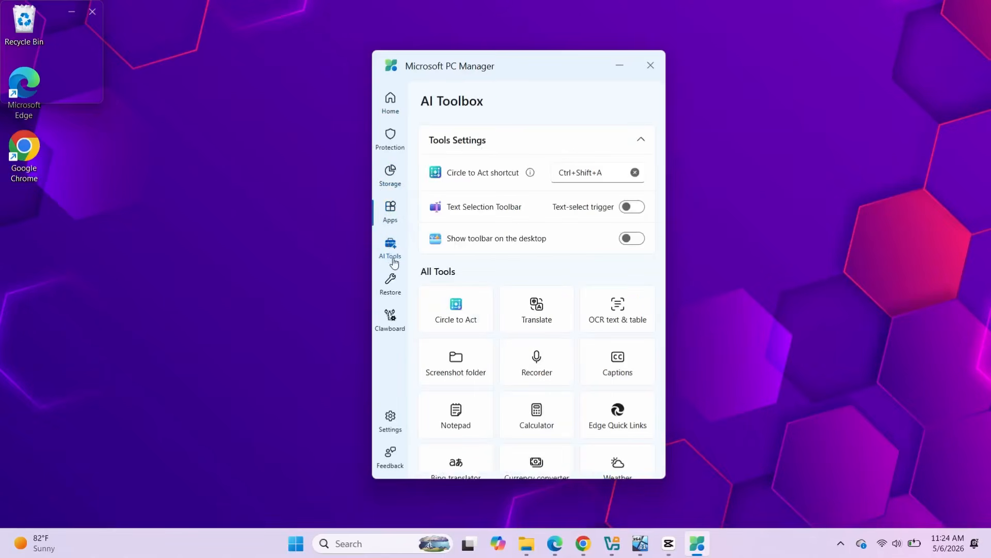
click(391, 138)
click(391, 101)
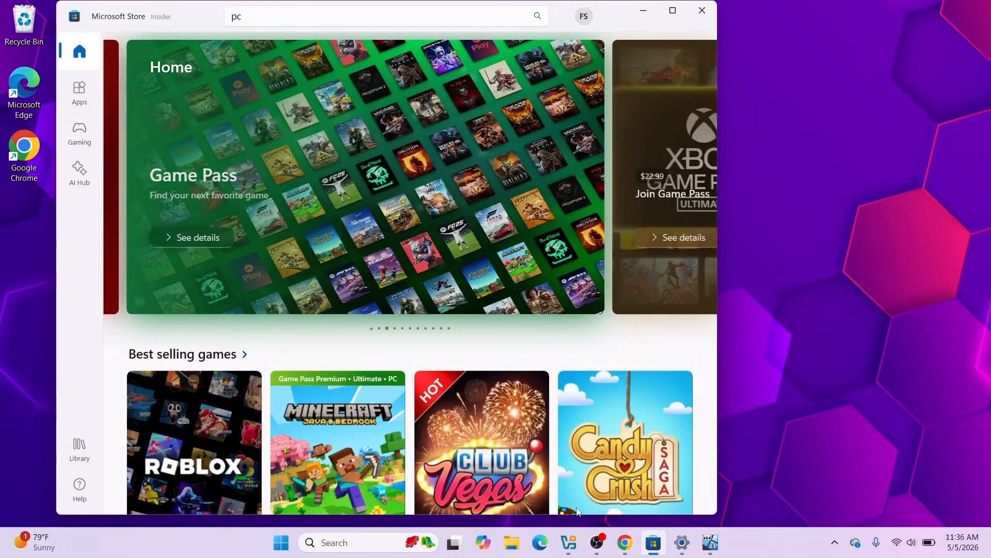
Search the Microsoft Store for "Microsoft PC Manager" and open the app's page.
click(332, 22)
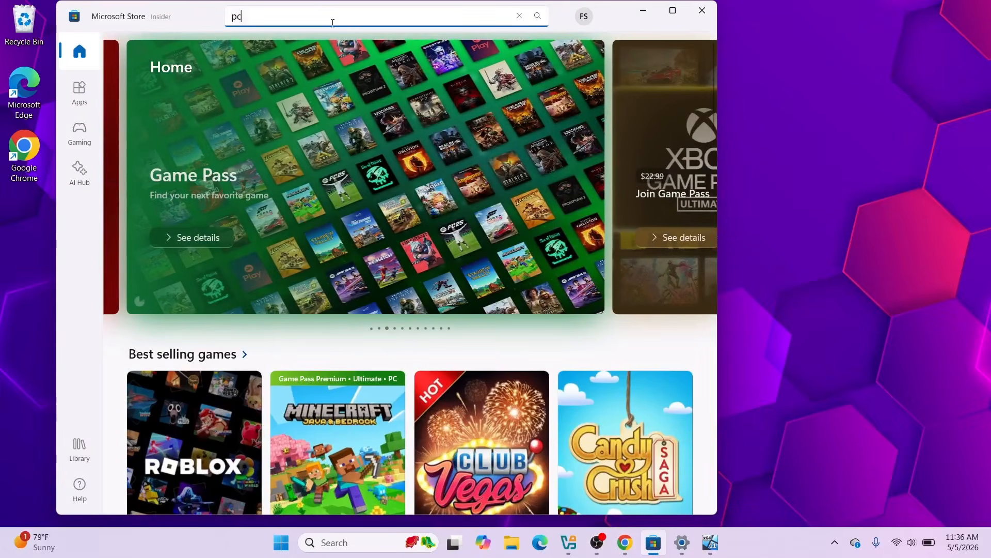
text(Microsoft PC Manager)
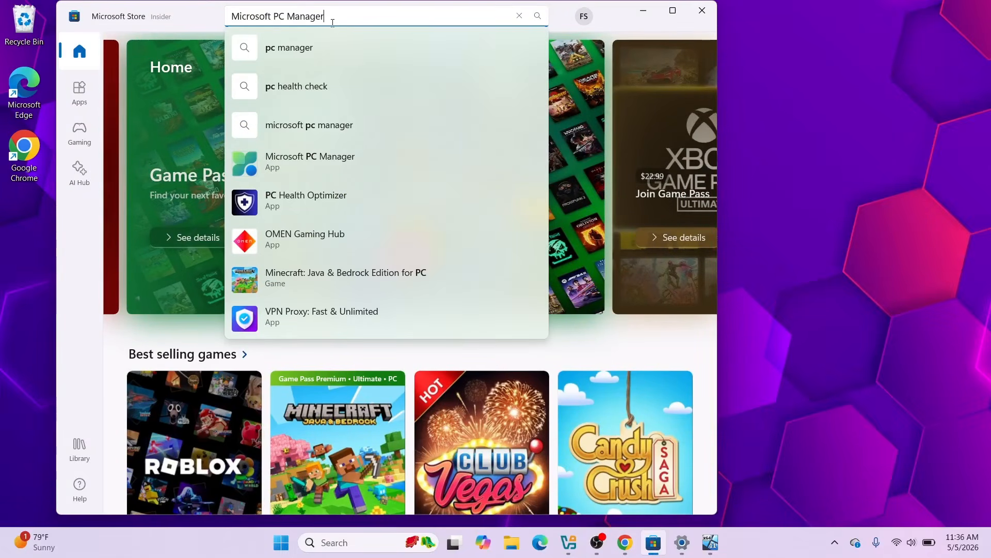
key(Return)
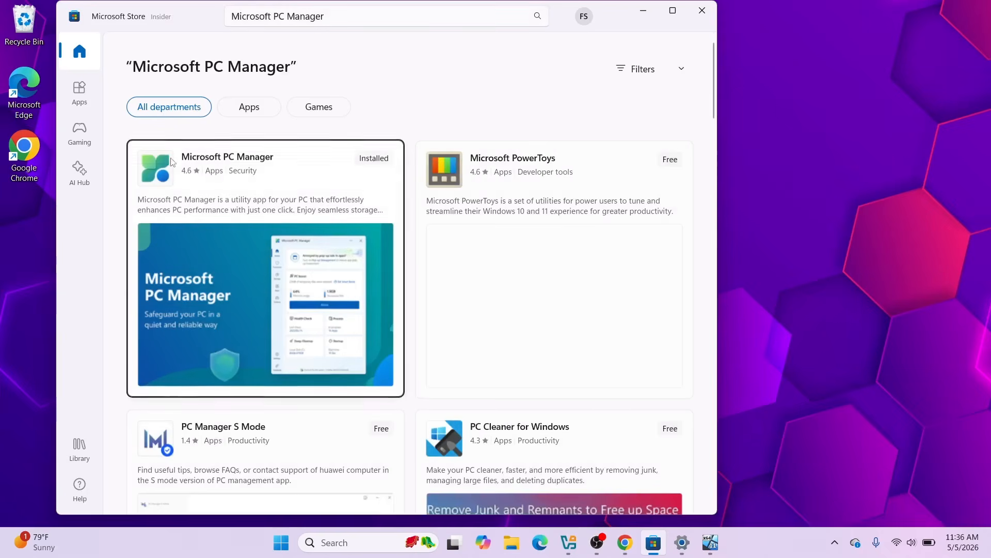
click(234, 164)
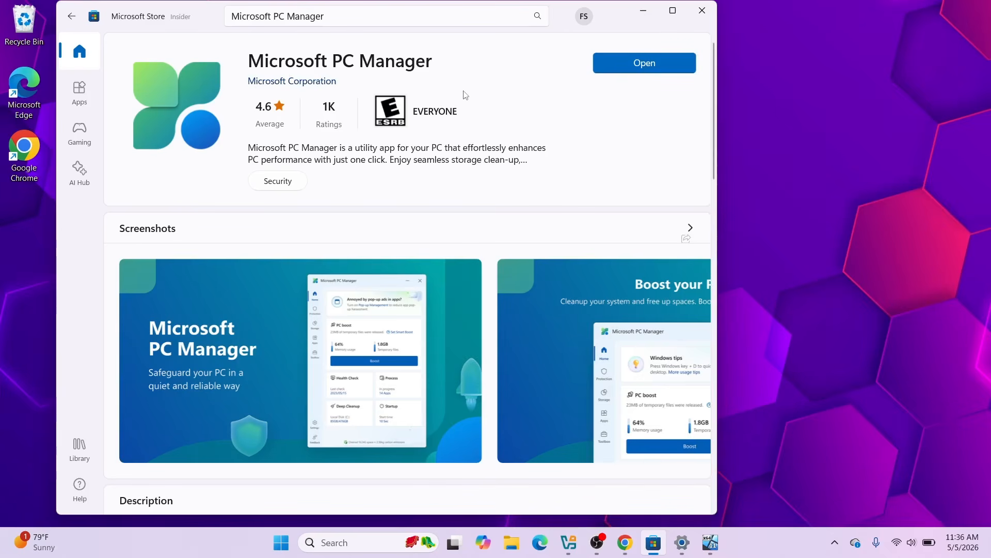
Switch to Windows Settings, check the country or region choice under Language & region, and return to the store page.
click(682, 542)
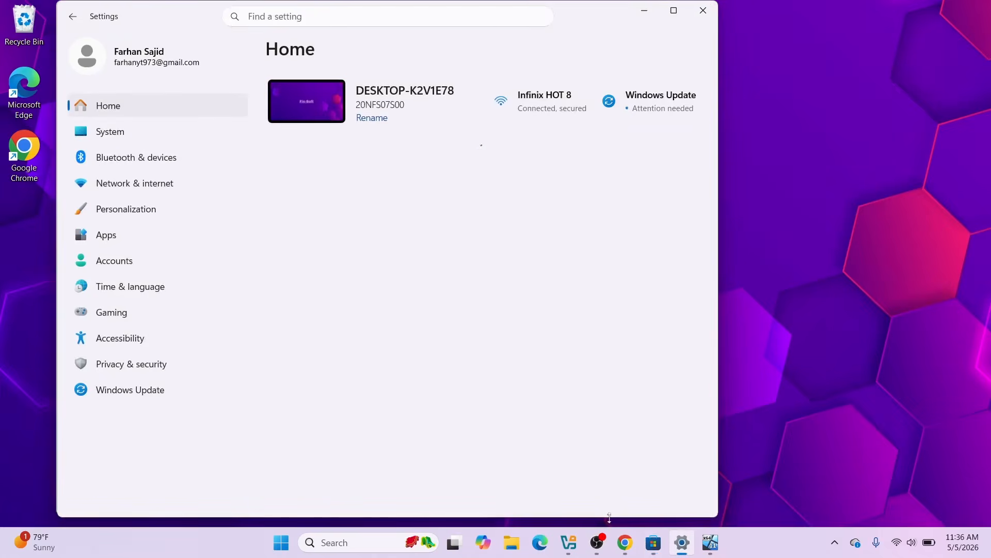
click(137, 287)
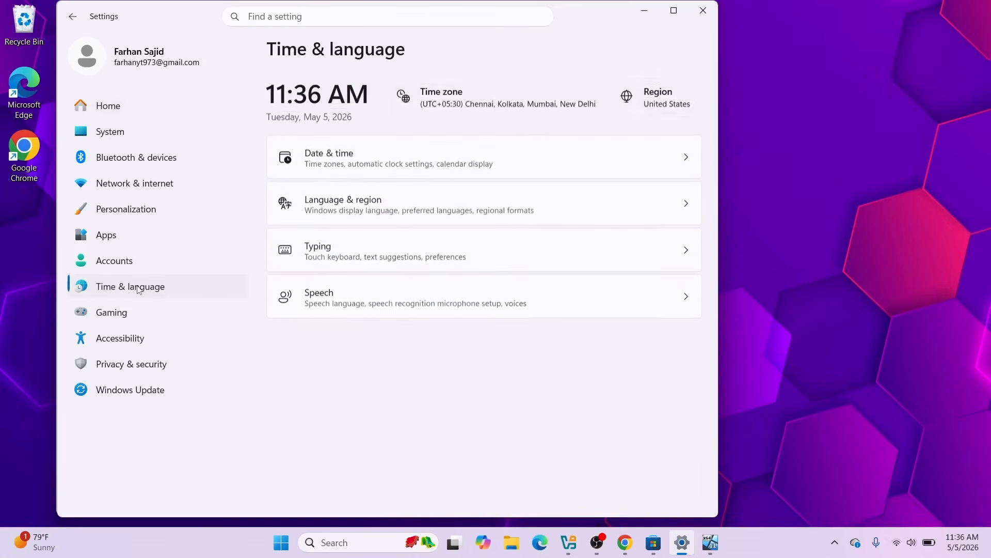
click(618, 106)
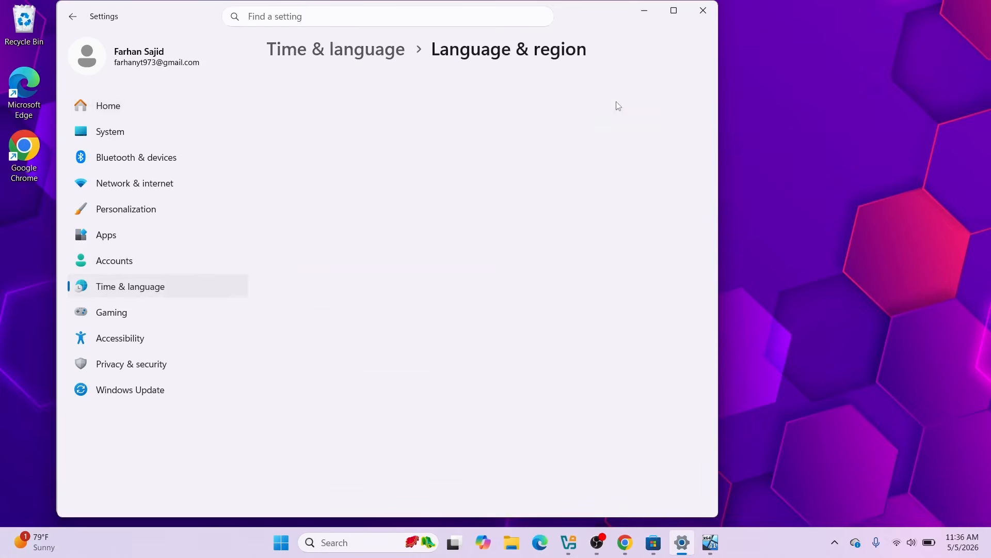
click(641, 299)
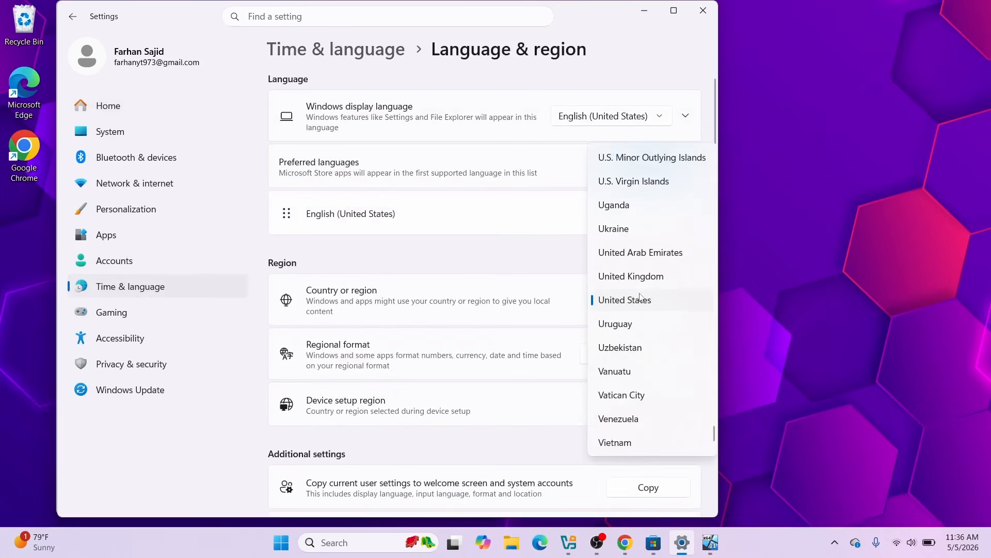
click(641, 13)
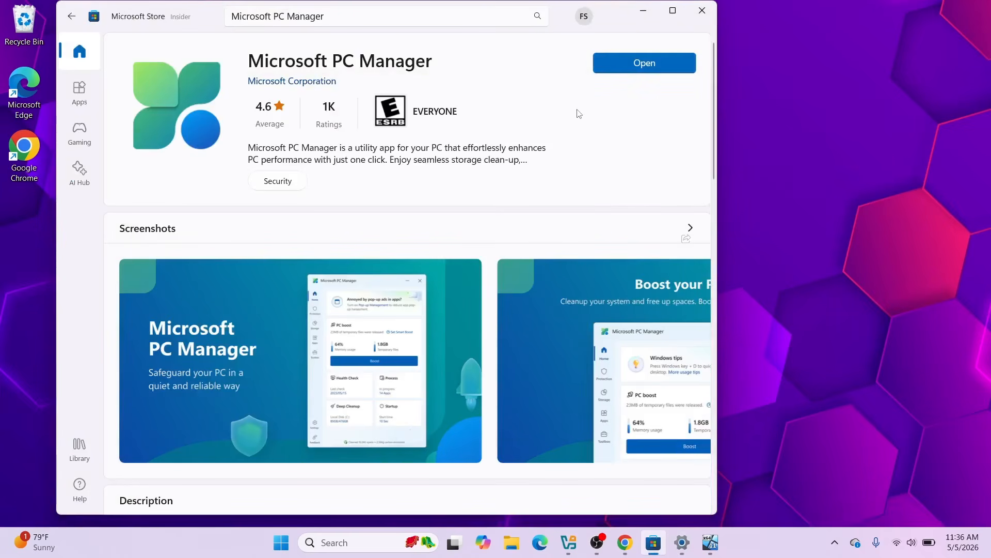
Launch Microsoft PC Manager from its store page, dismiss the Smart Screenshot offer and move the window to the middle of the desktop.
click(623, 59)
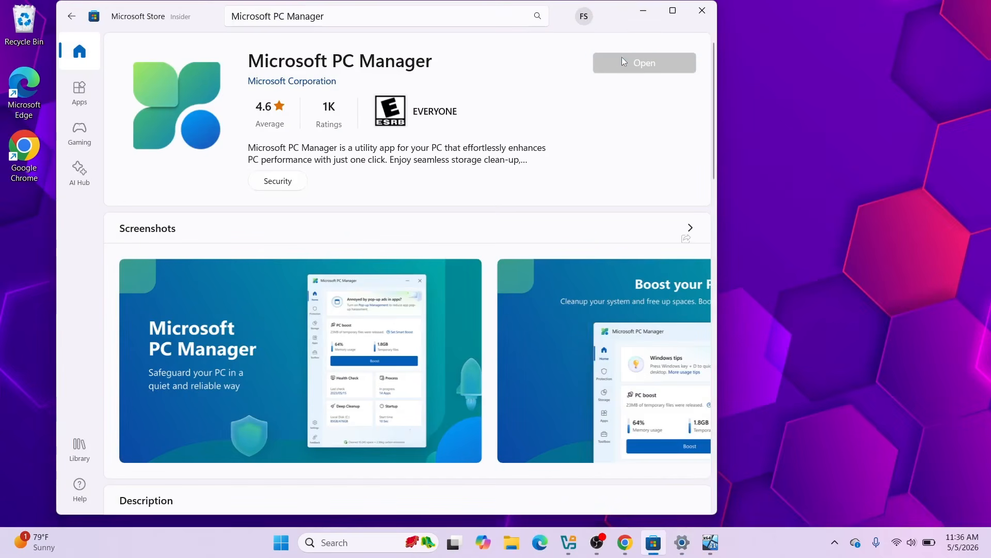
click(645, 20)
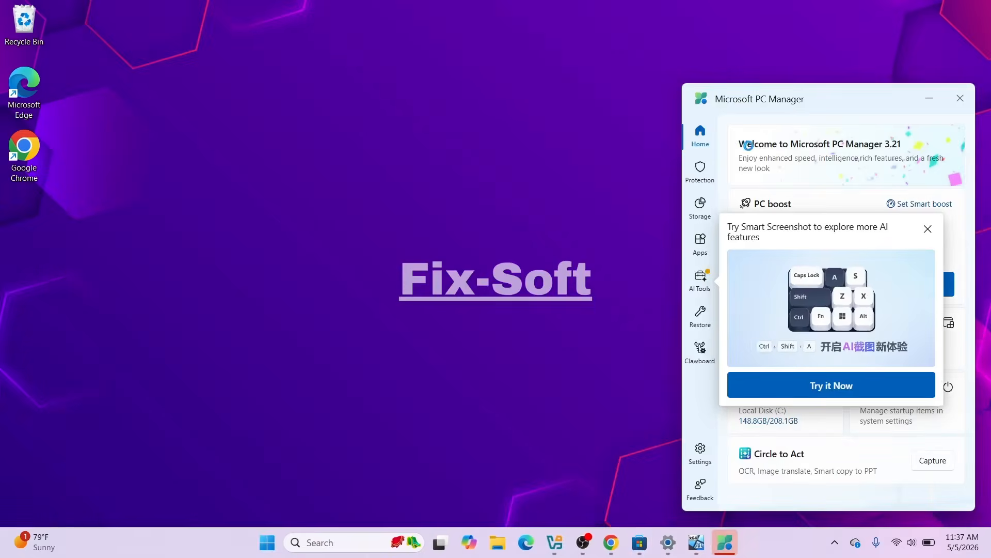
click(928, 229)
drag(872, 103, 693, 83)
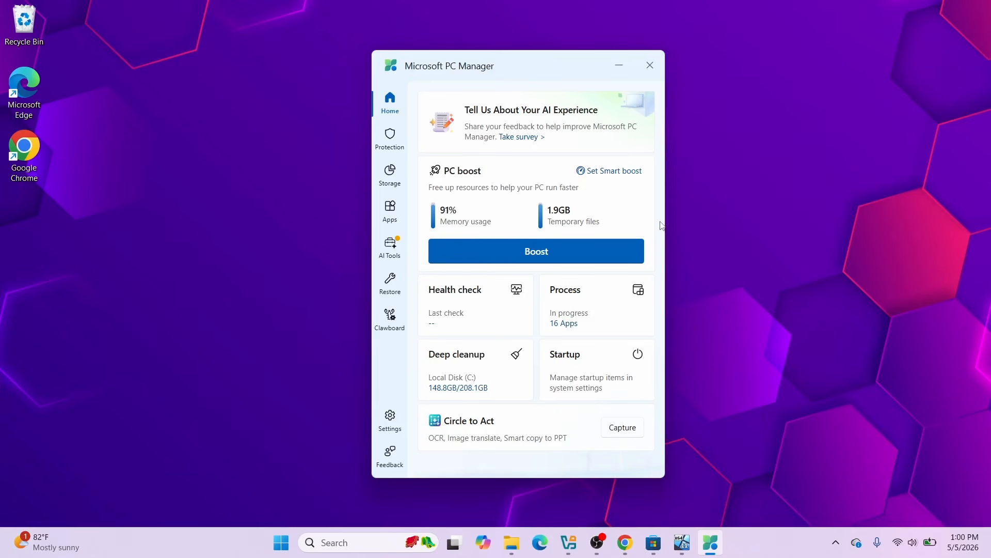
Run a PC boost, and look through the Smart boost and general settings before returning to Home.
click(547, 246)
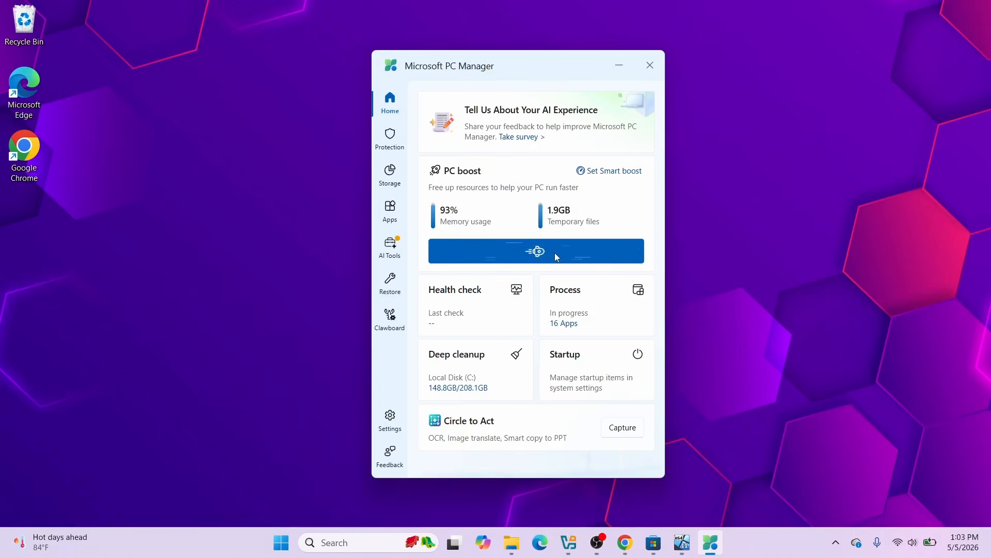
click(614, 176)
click(637, 135)
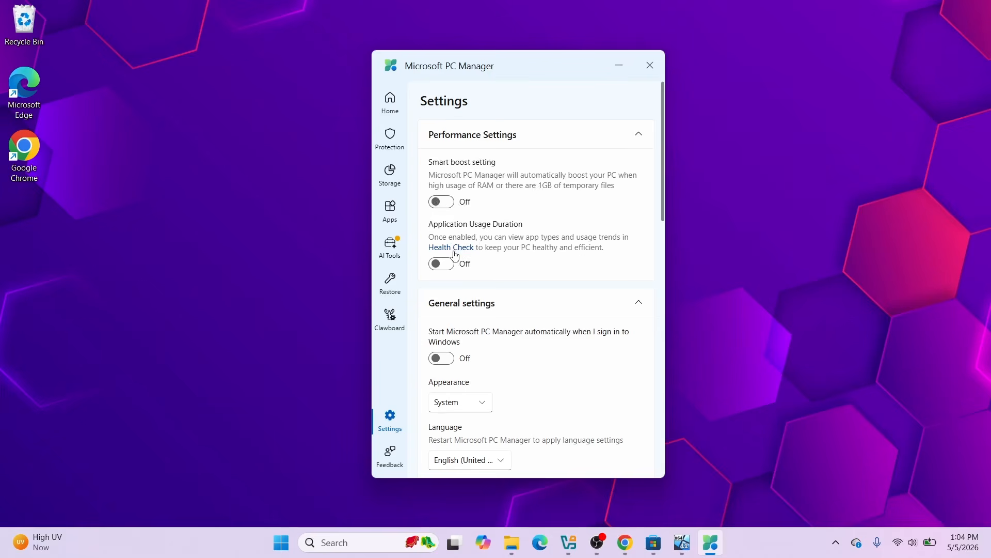
scroll(455, 255, down, 2)
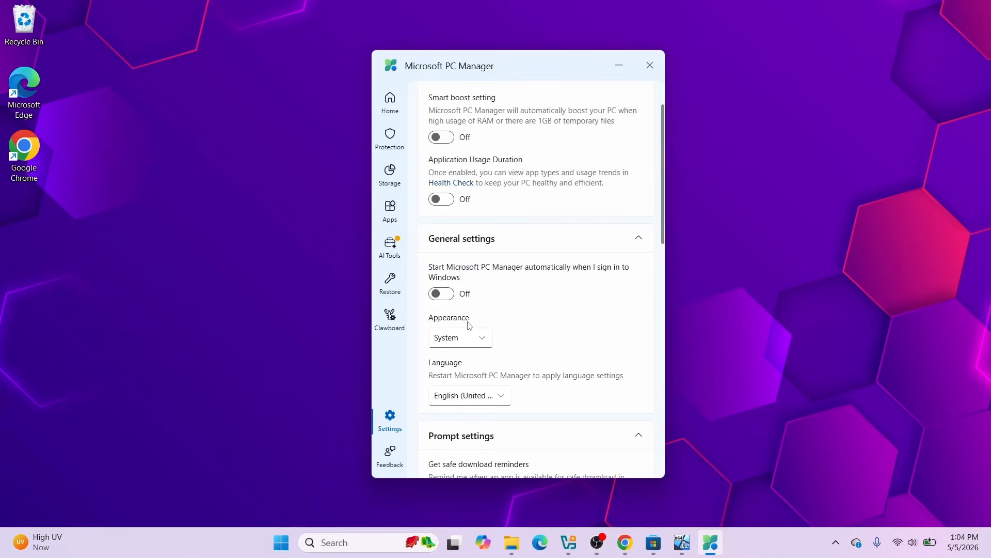
scroll(468, 326, down, 2)
scroll(466, 309, up, 4)
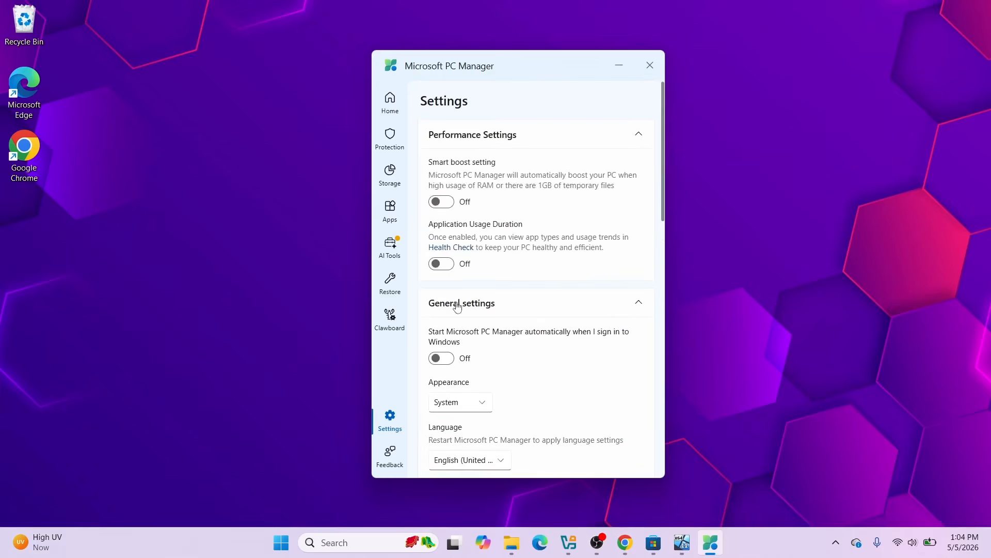
click(406, 113)
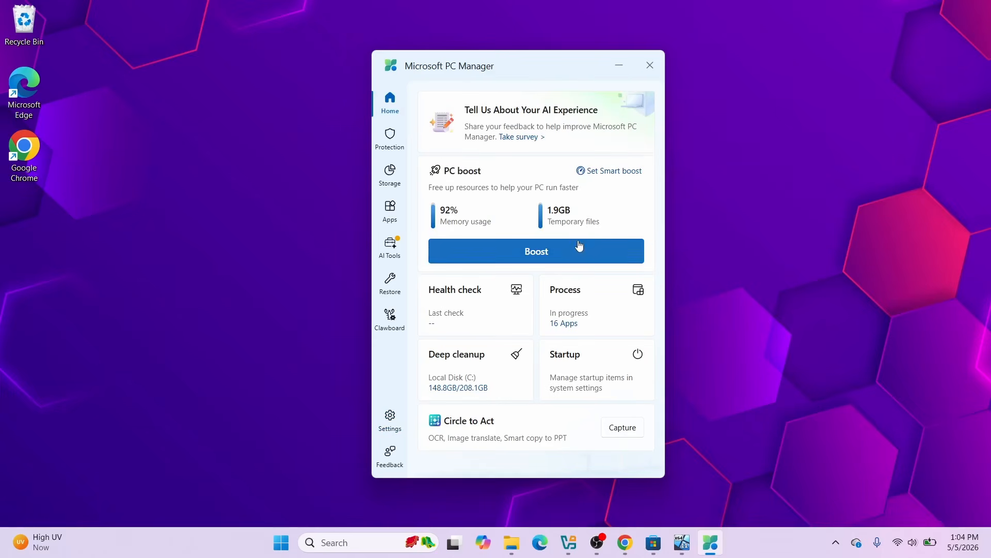
Run a health check and review its summary, PC information, space check and security check.
click(502, 298)
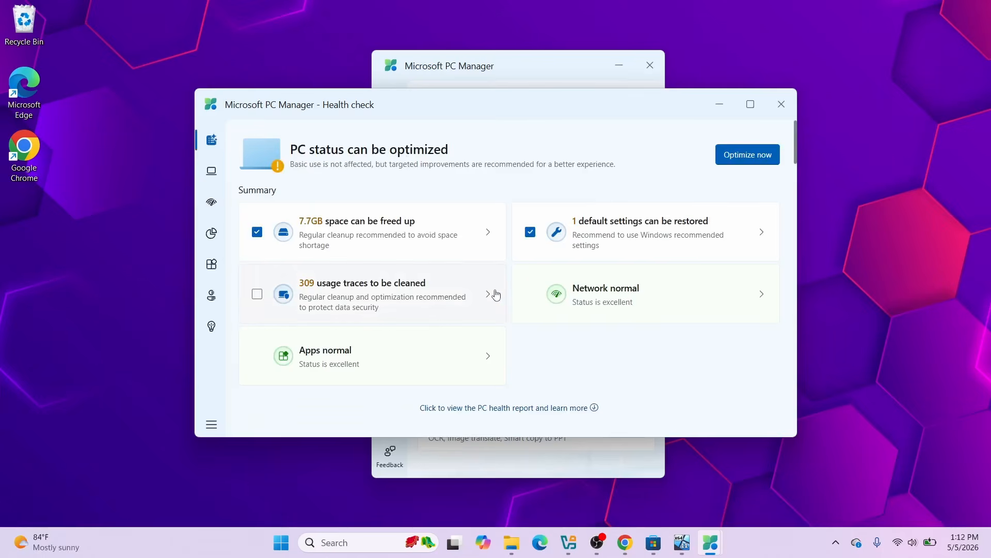
scroll(505, 313, down, 10)
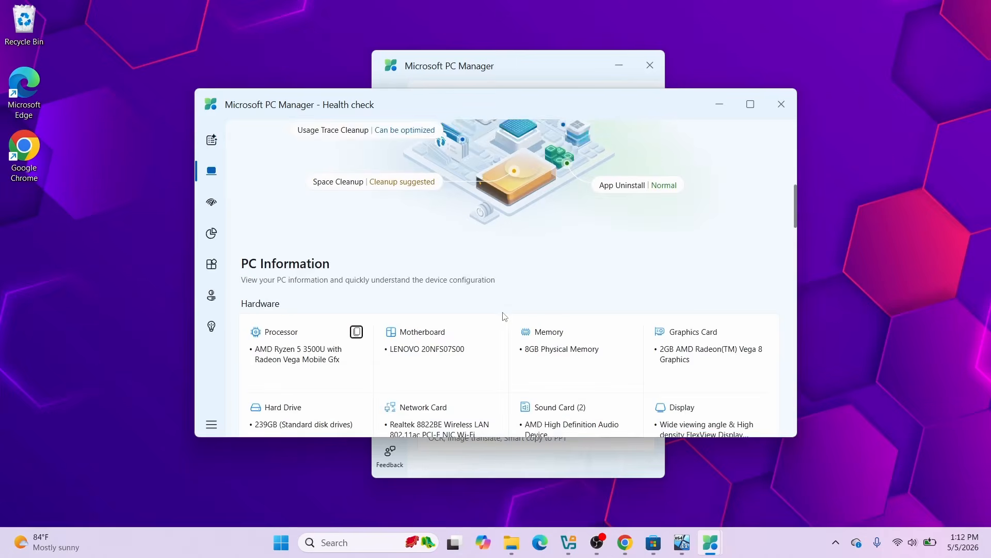
scroll(505, 316, down, 12)
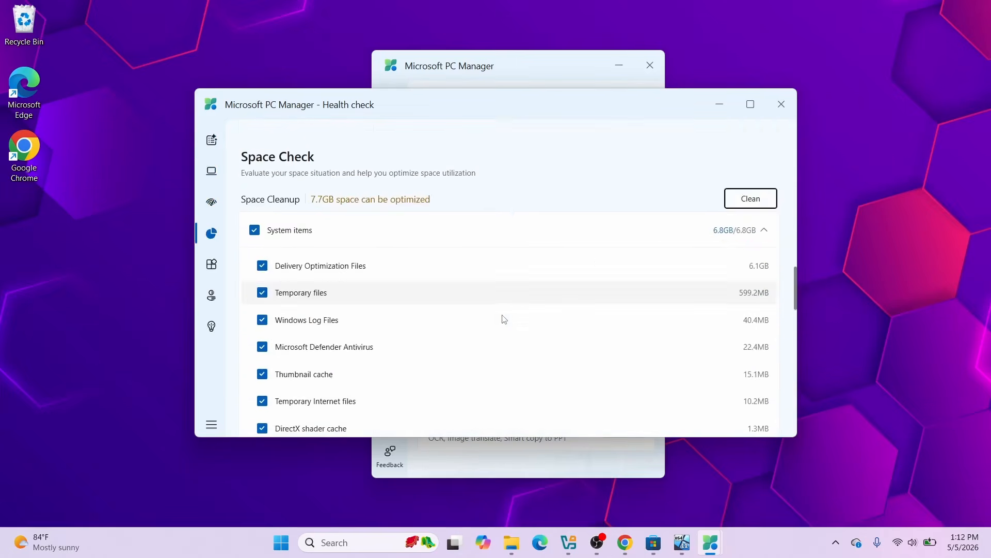
scroll(506, 318, down, 4)
scroll(504, 319, down, 10)
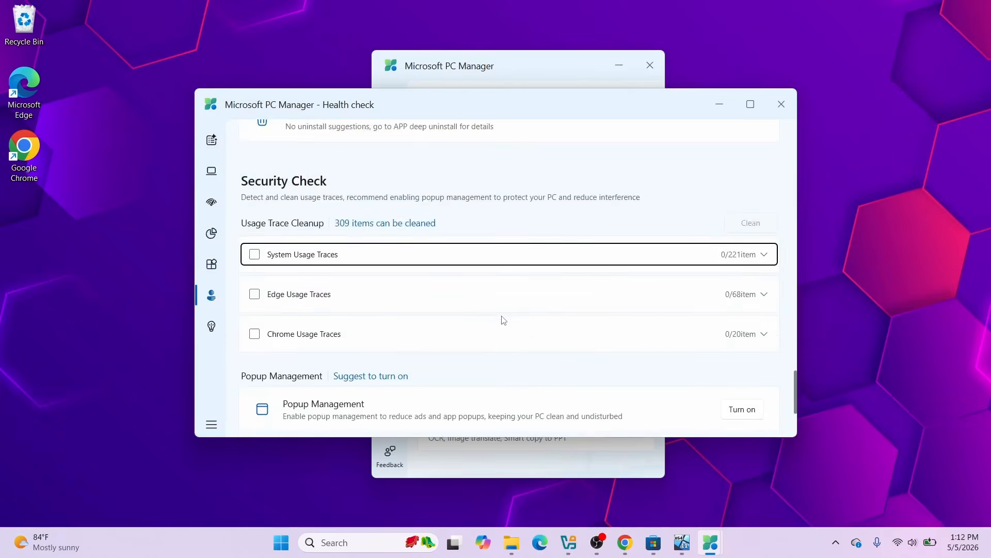
scroll(503, 321, up, 20)
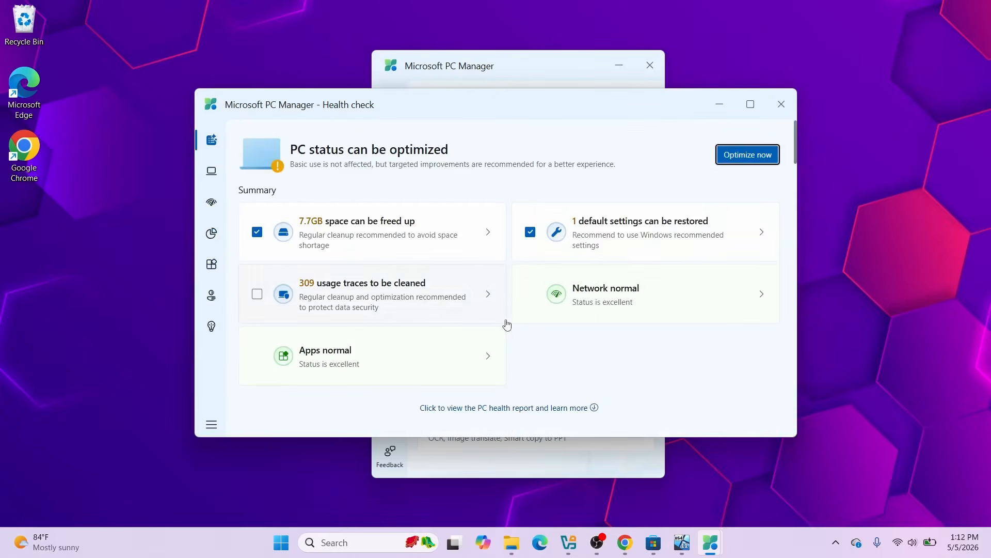
Optimize the preselected space cleanup and default settings items, and close the health check after reviewing the cleaned items.
click(745, 157)
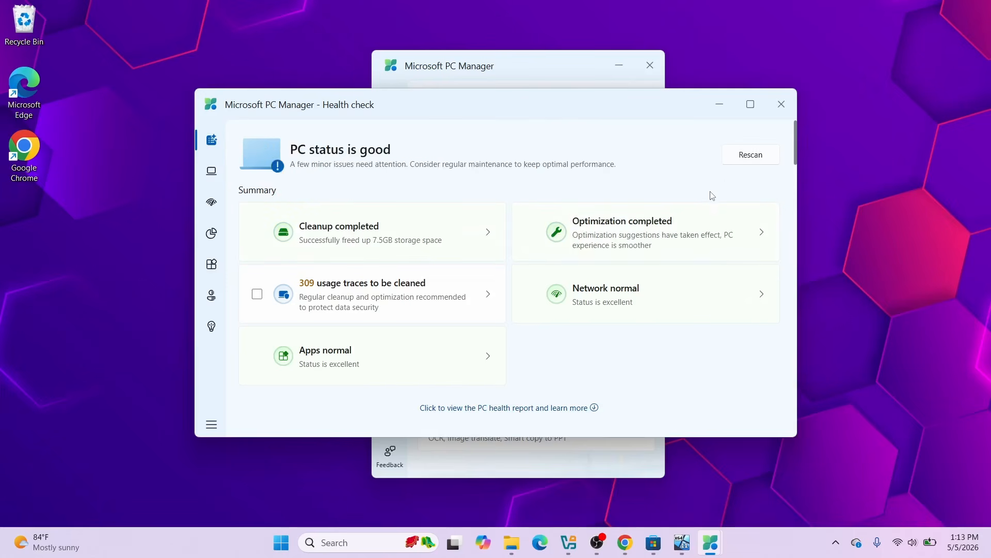
scroll(356, 270, down, 10)
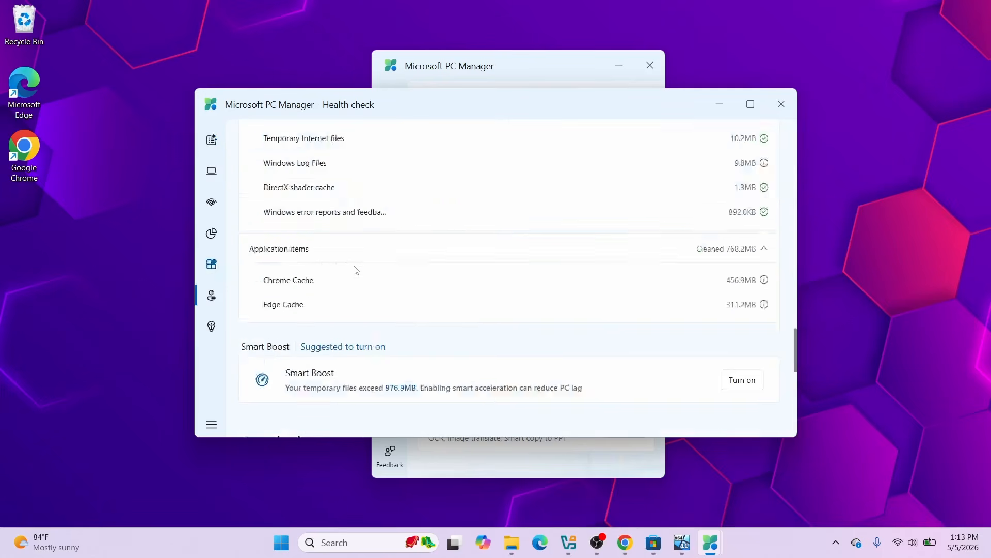
scroll(356, 270, up, 15)
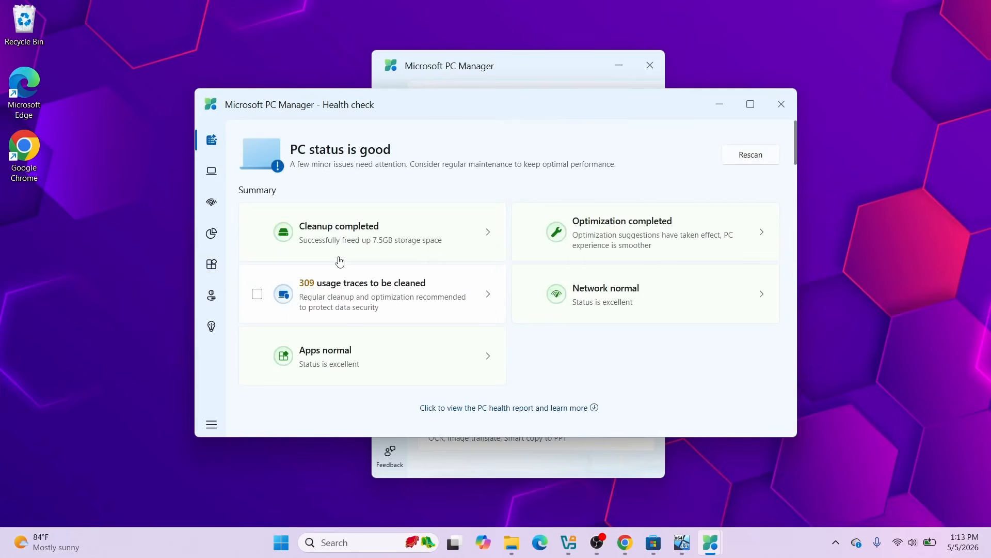
click(781, 105)
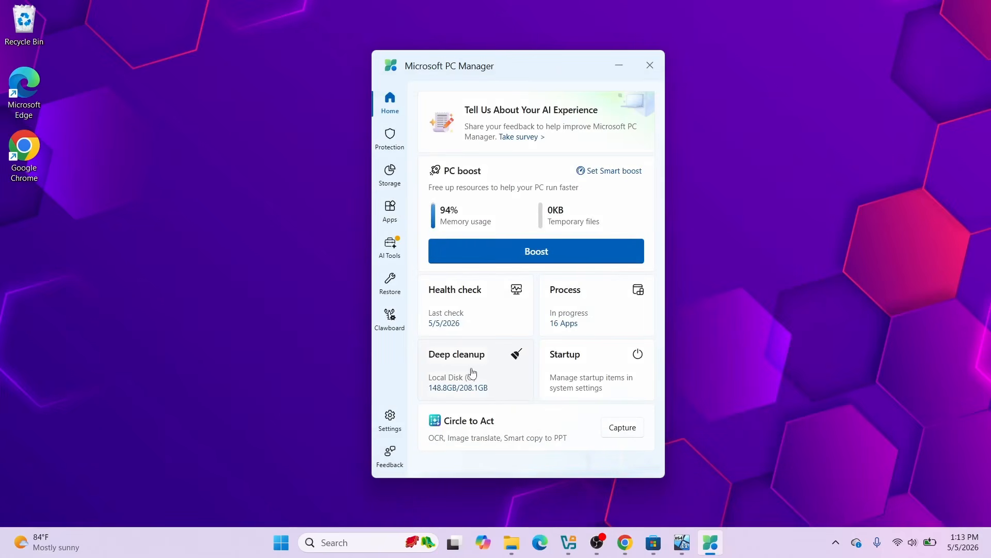
Run a deep cleanup of the recommended items plus the Recycle Bin and return to Home.
click(490, 361)
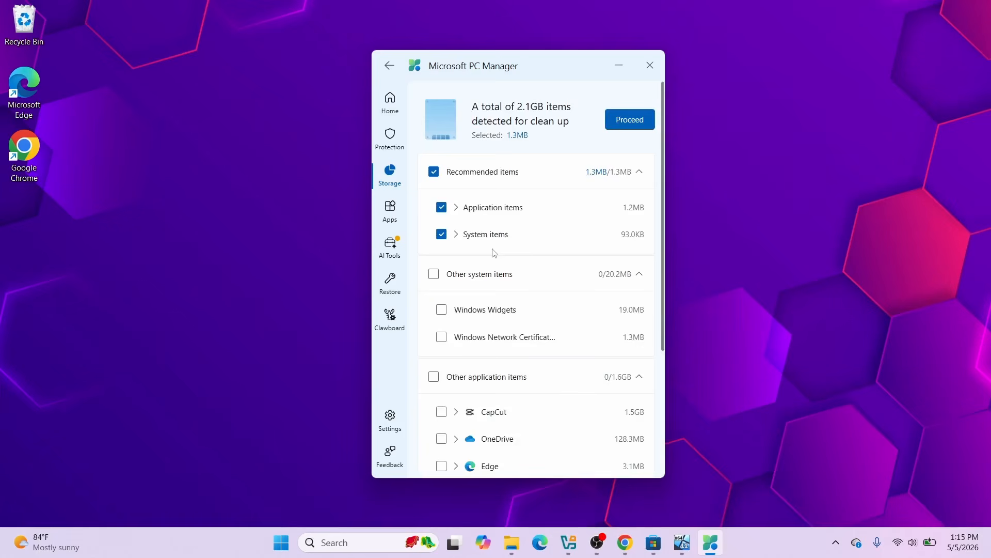
scroll(519, 223, down, 3)
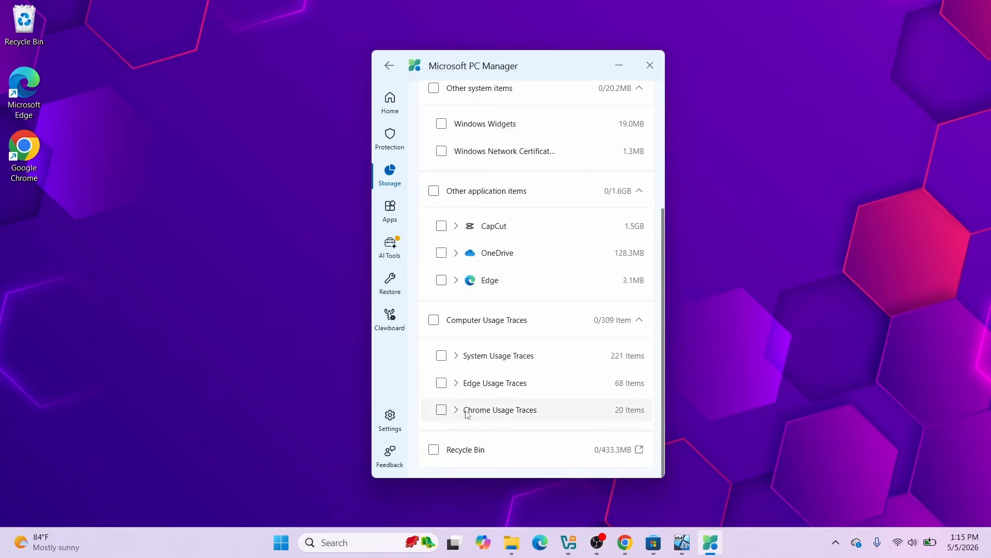
click(434, 450)
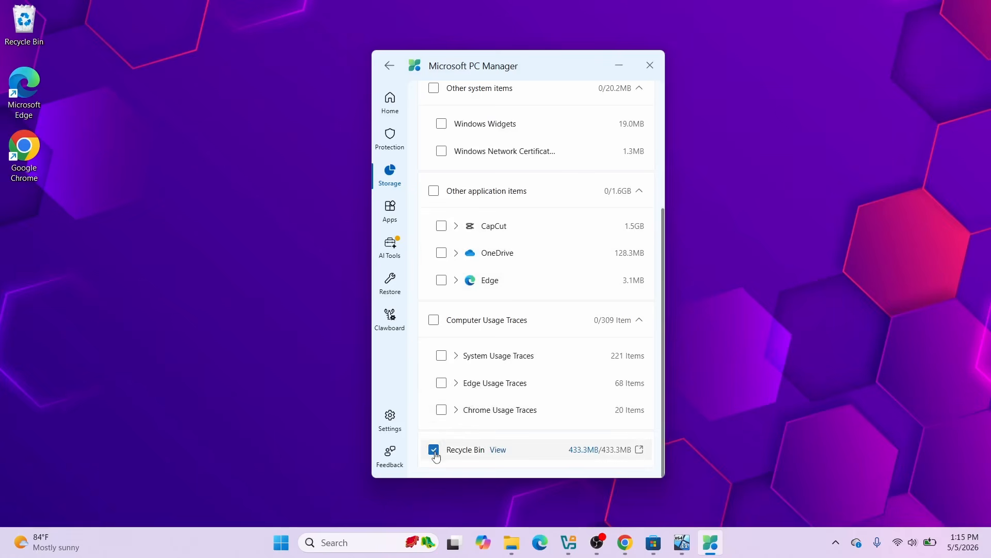
scroll(445, 367, up, 5)
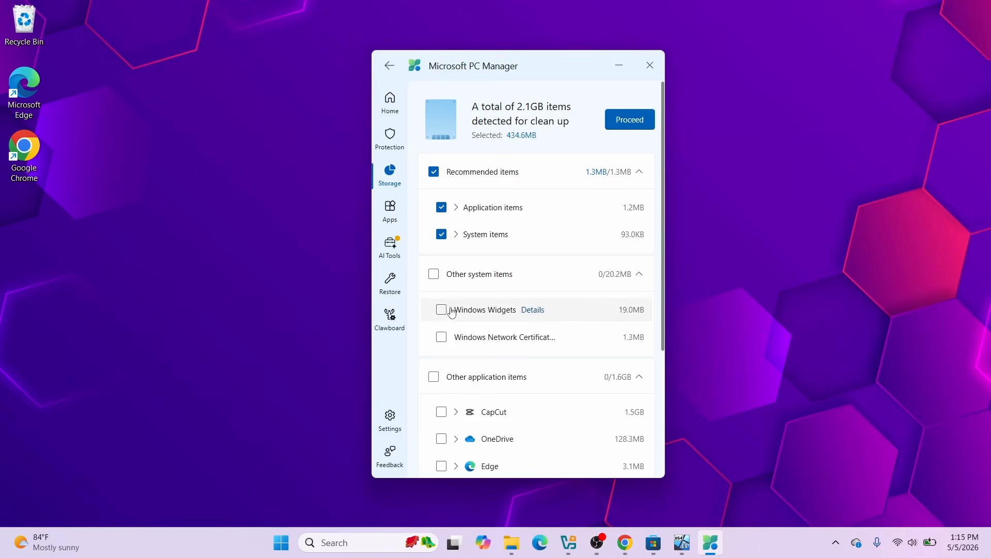
click(617, 122)
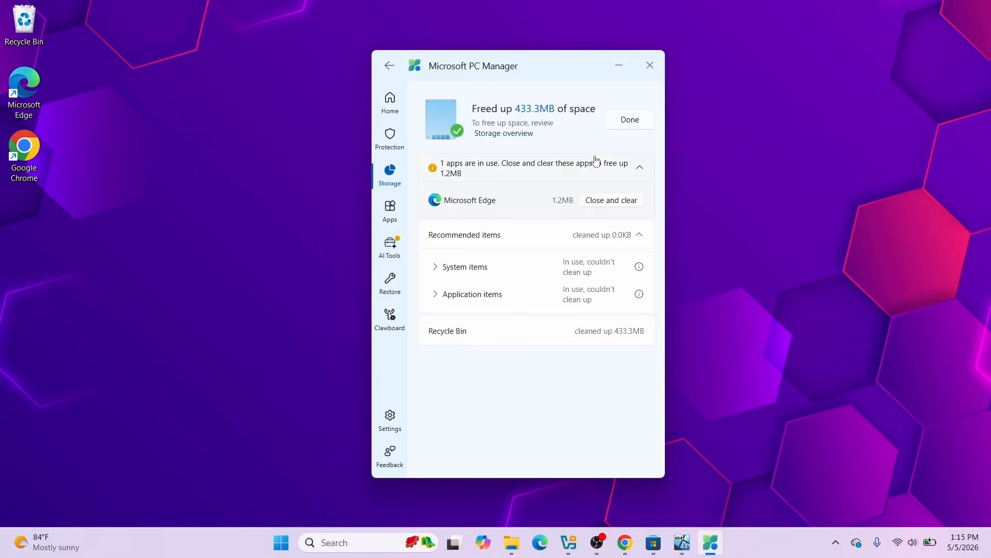
click(624, 128)
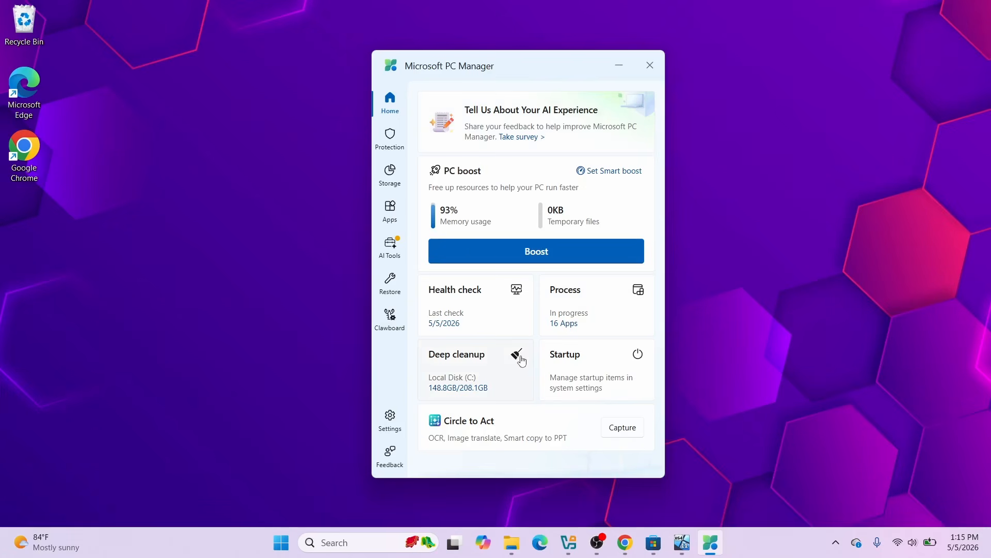
End three unneeded apps in Process management, including VirtualBox Manager and Store, and return to Home.
click(599, 299)
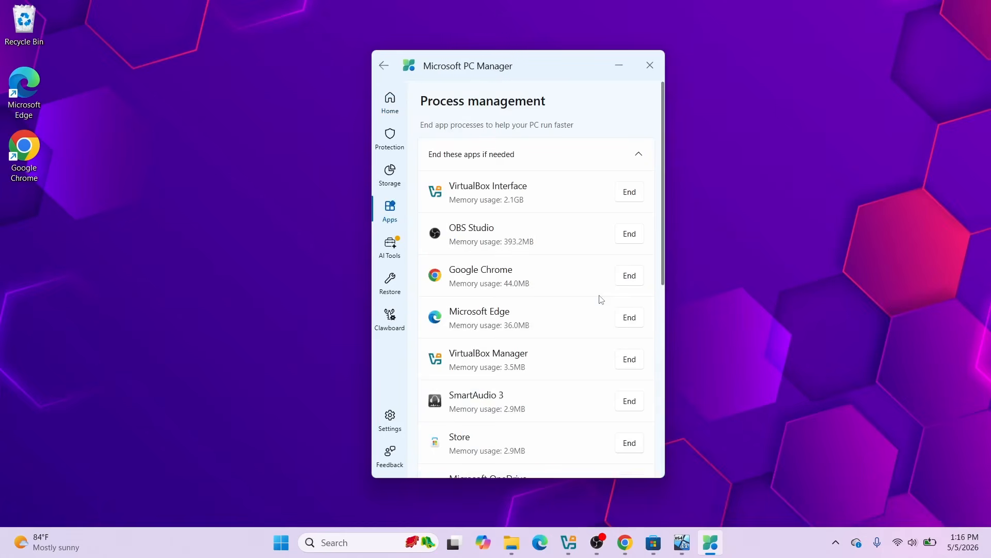
scroll(597, 300, down, 7)
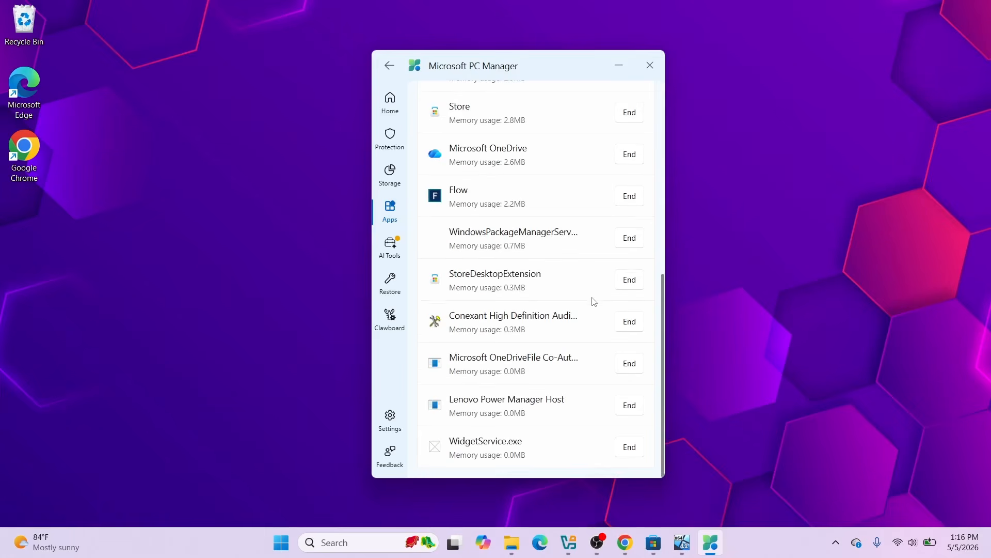
scroll(615, 305, up, 3)
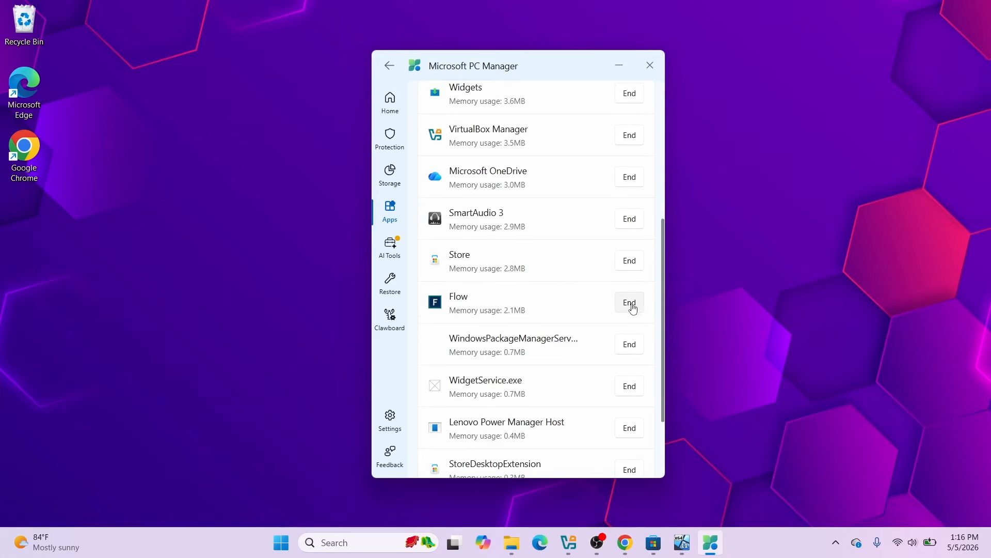
click(631, 308)
click(542, 307)
scroll(635, 310, up, 3)
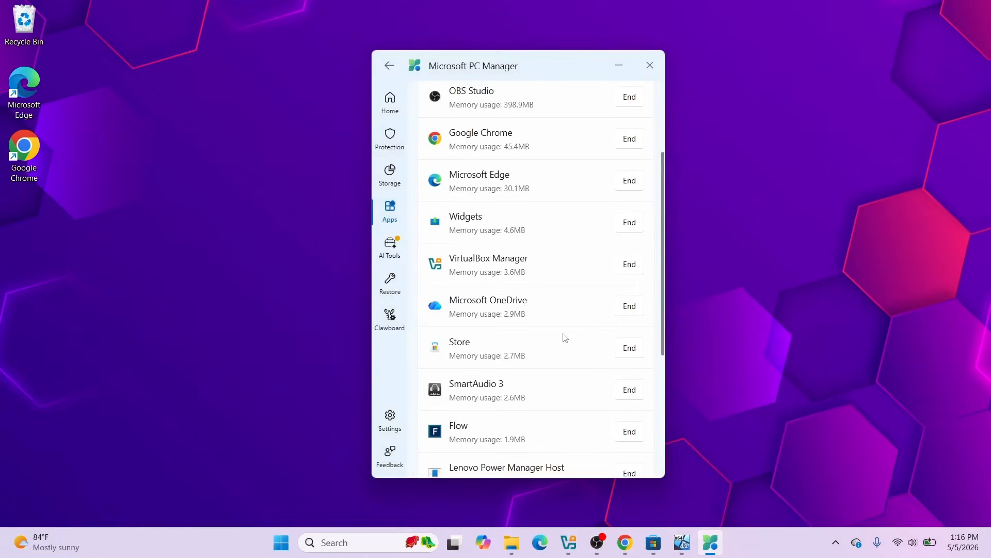
click(630, 305)
click(513, 311)
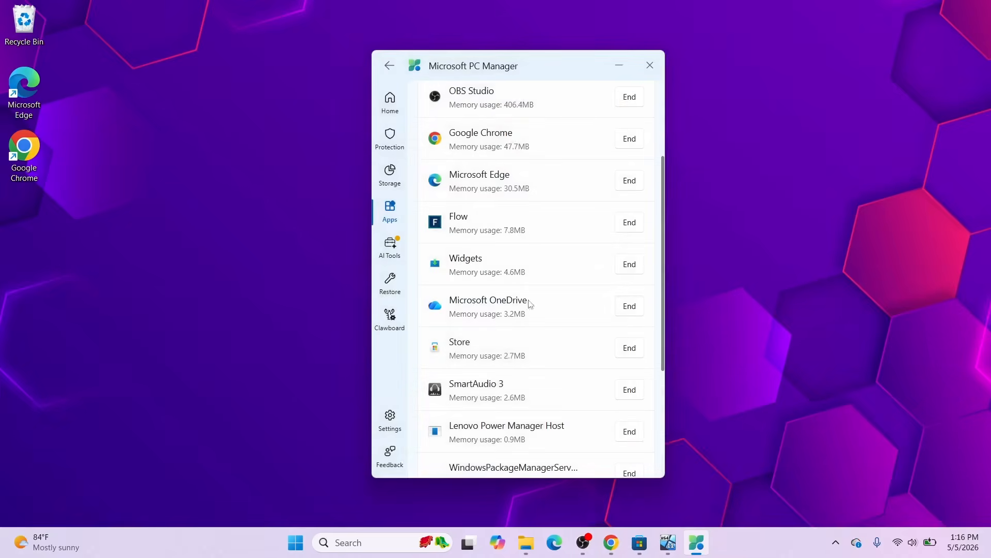
click(639, 308)
click(496, 305)
click(390, 101)
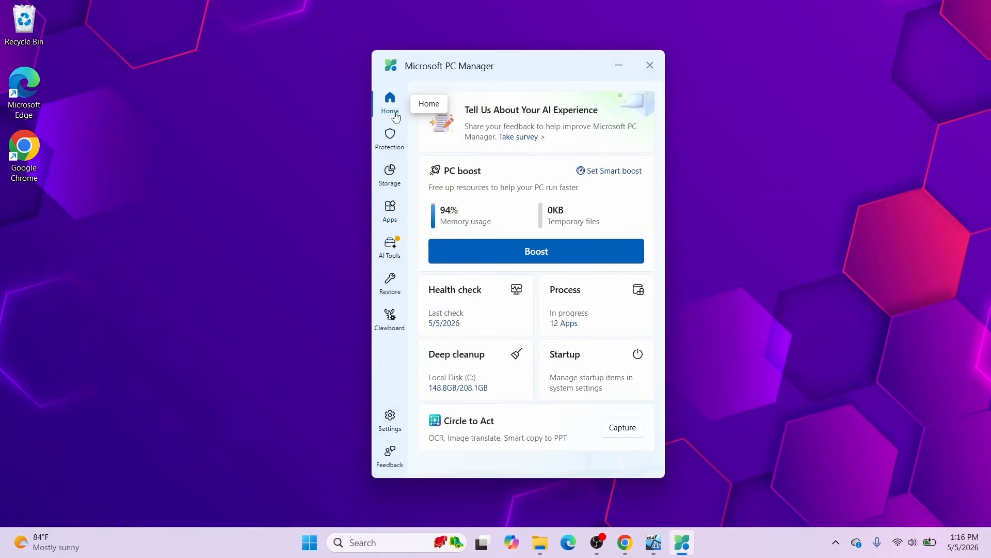
Turn off Windows Security notification icon, PC Manager and Microsoft OneDrive as startup apps, and minimize the Settings window.
click(581, 370)
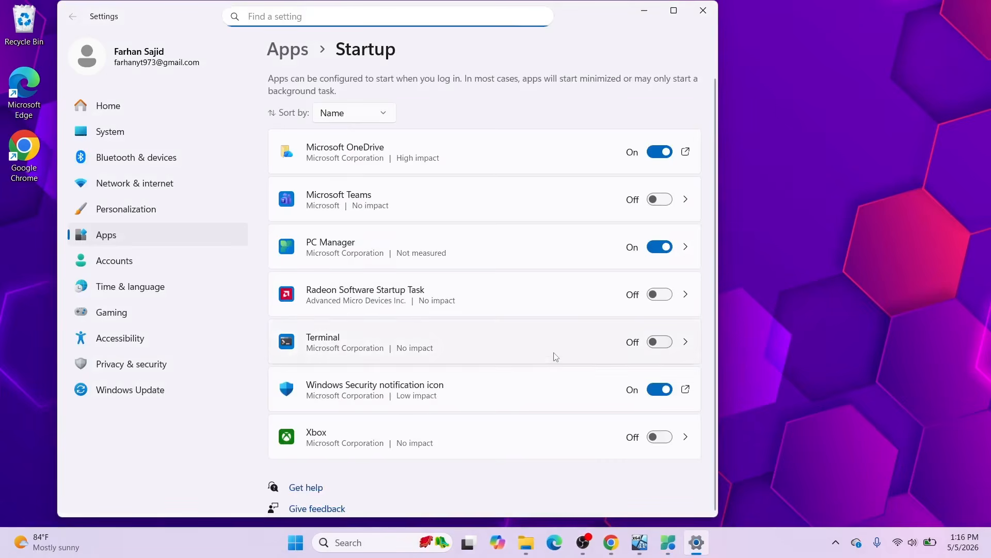
scroll(558, 238, down, 1)
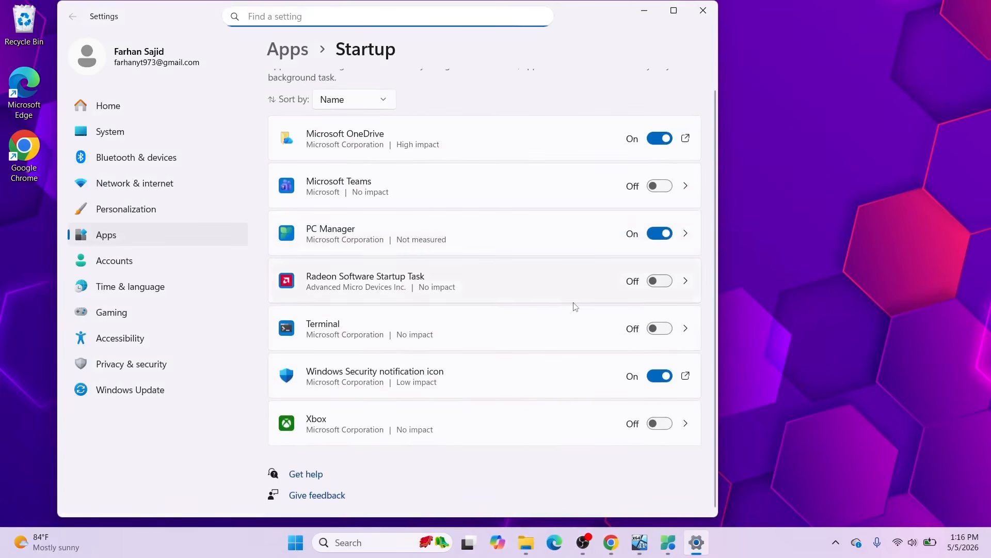
scroll(591, 341, up, 1)
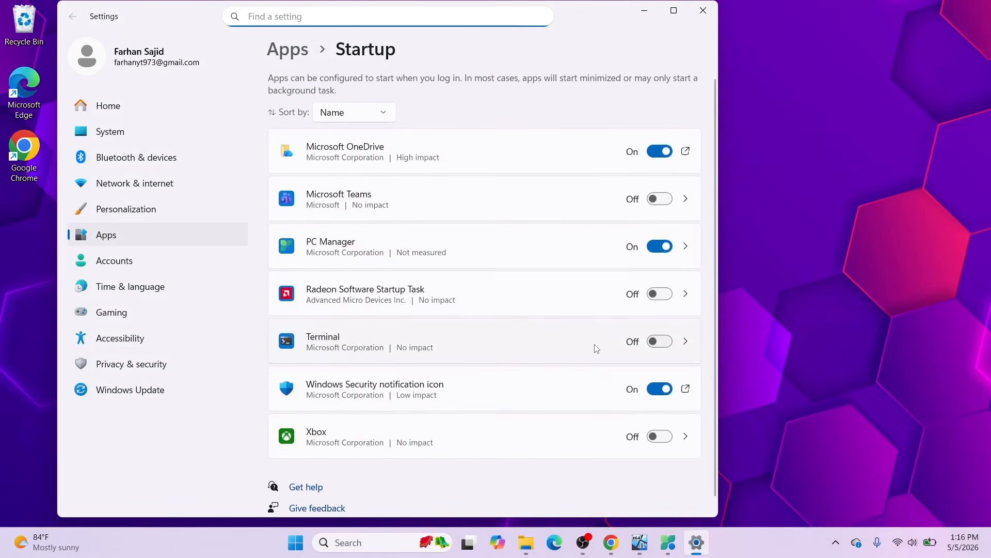
click(658, 395)
click(657, 398)
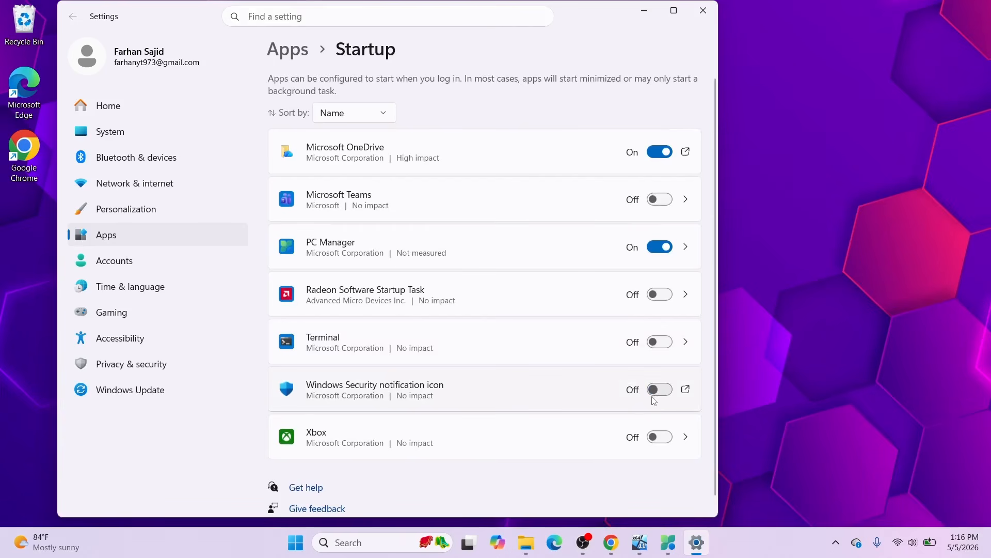
click(666, 248)
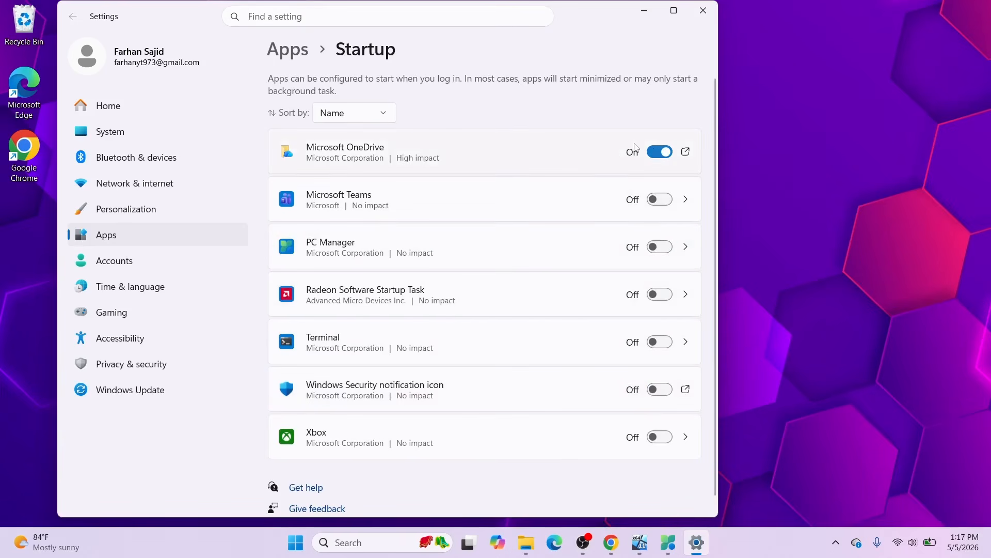
click(659, 153)
click(649, 12)
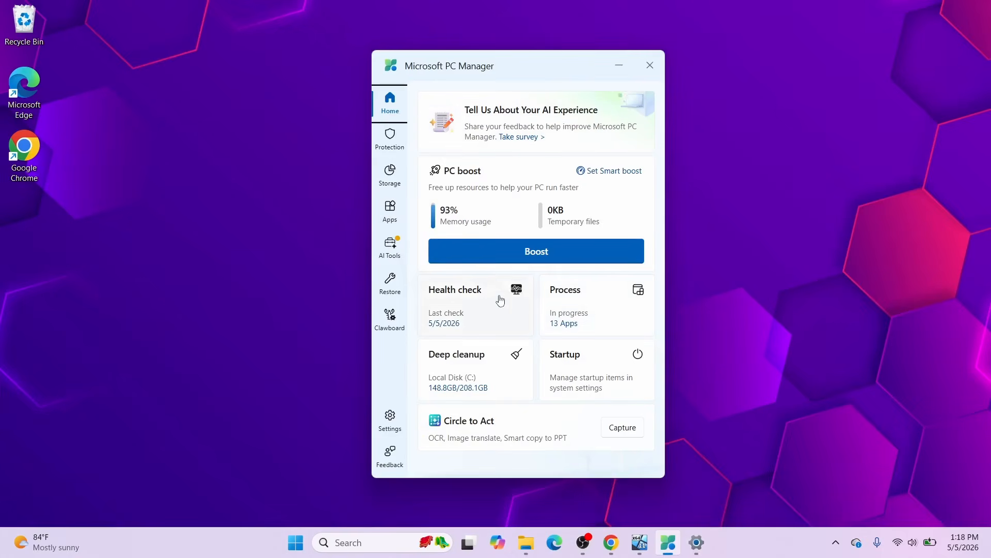
Run a virus and threat protection scan from System protection and minimize Windows Security when it finishes.
click(390, 143)
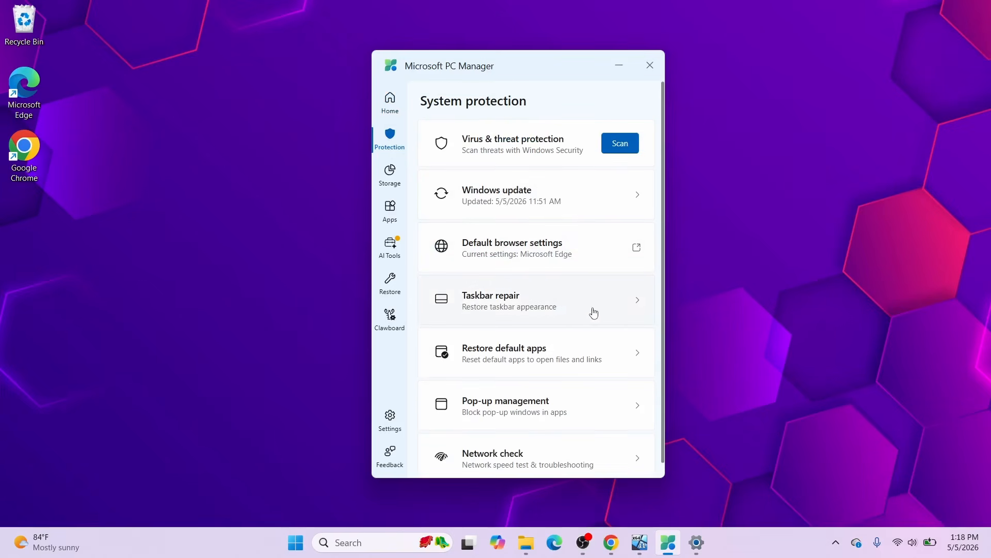
click(622, 144)
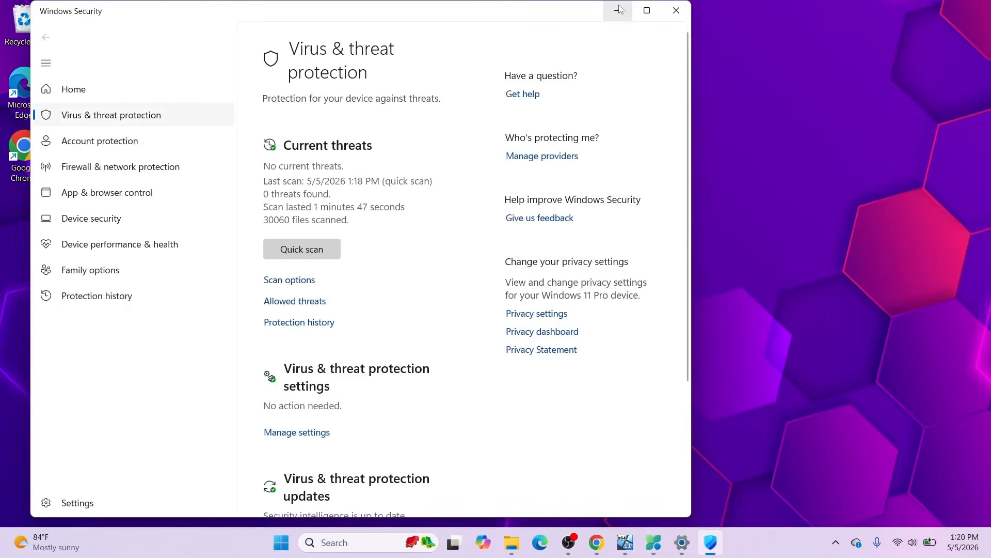
click(618, 10)
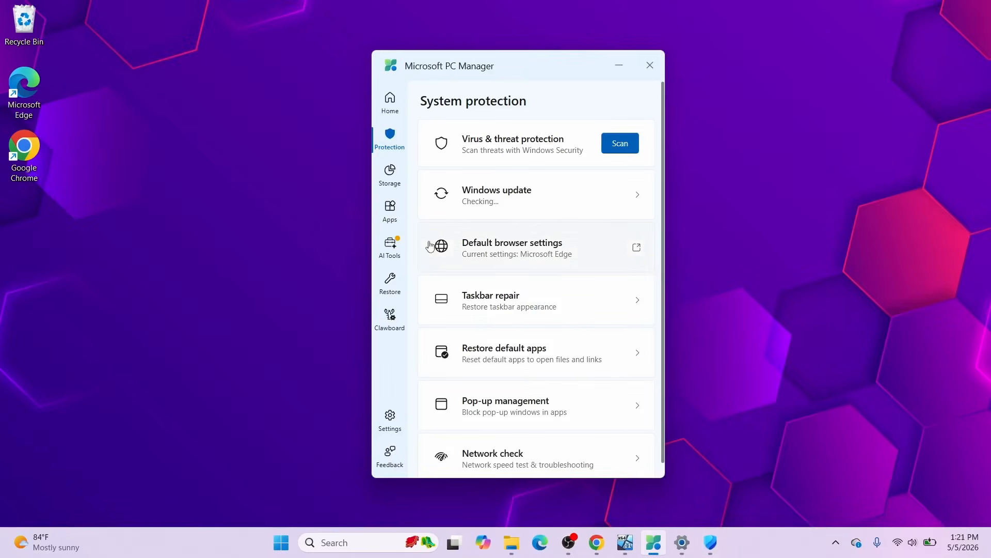
Review the downloaded, large and duplicate files in Storage management, minimizing each file window after viewing it.
click(393, 178)
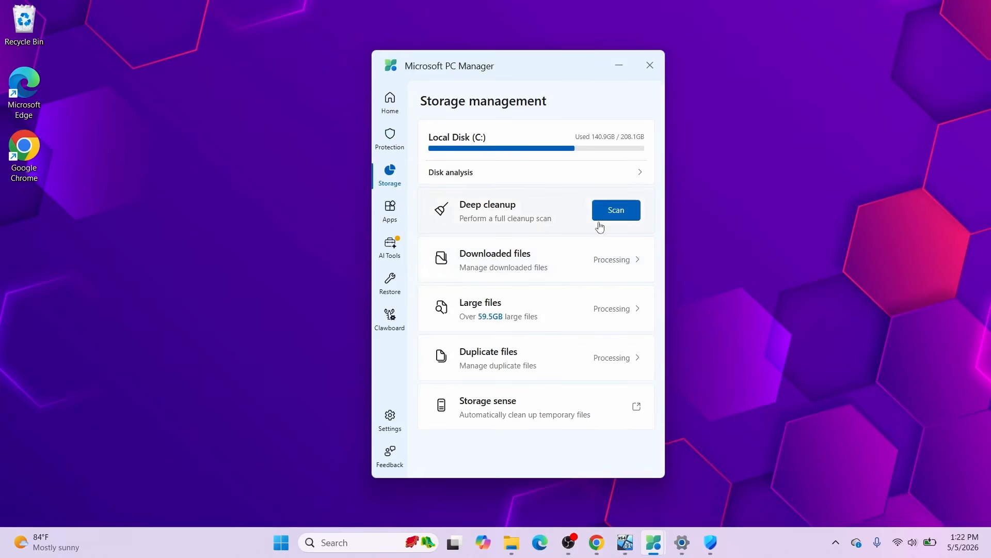
click(561, 266)
click(718, 106)
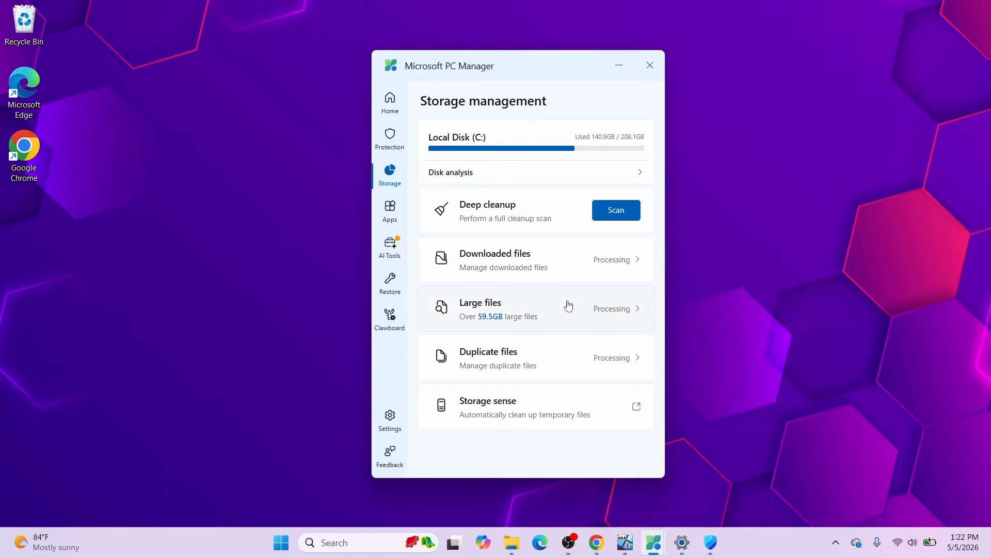
click(568, 308)
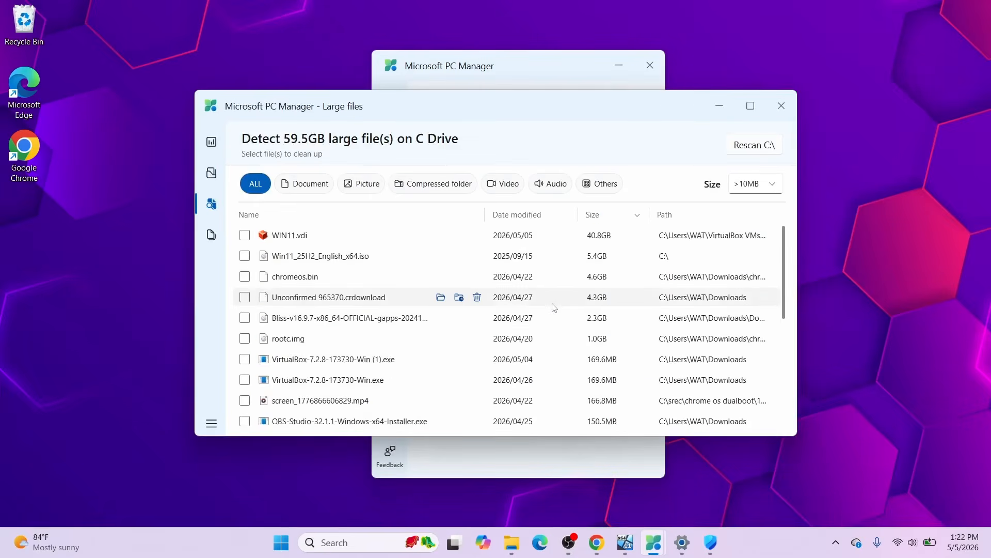
click(720, 106)
click(502, 373)
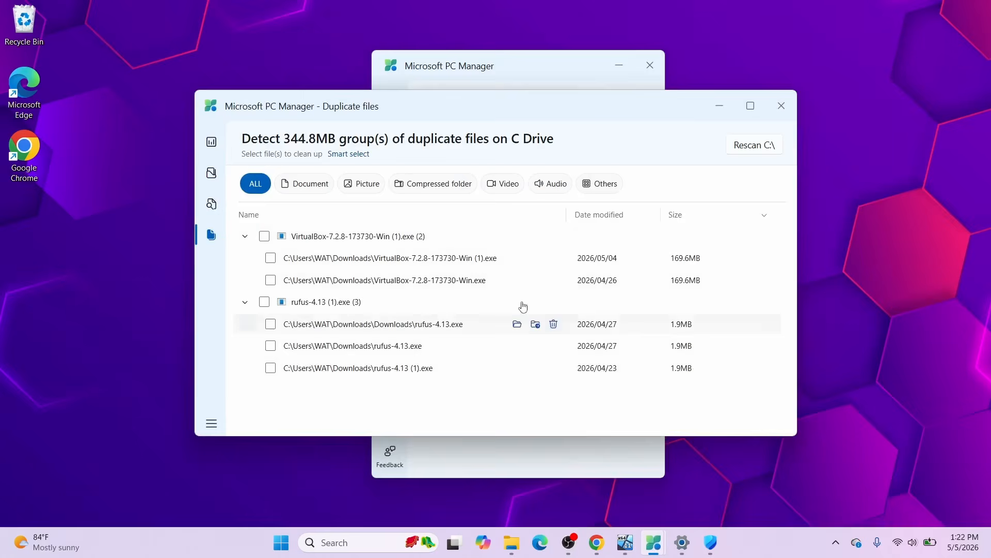
click(720, 106)
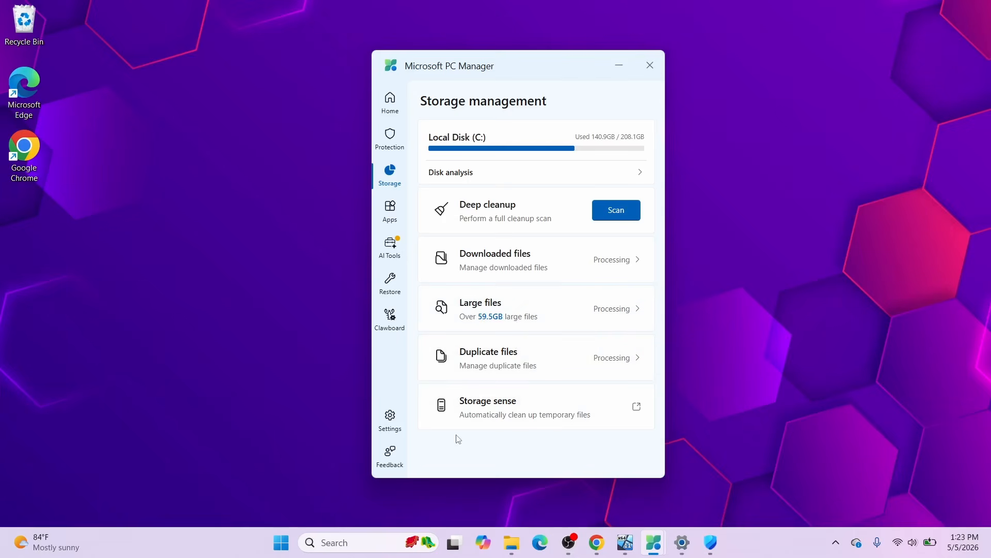
Open Deep uninstall in App management and examine the list of installed apps.
click(391, 209)
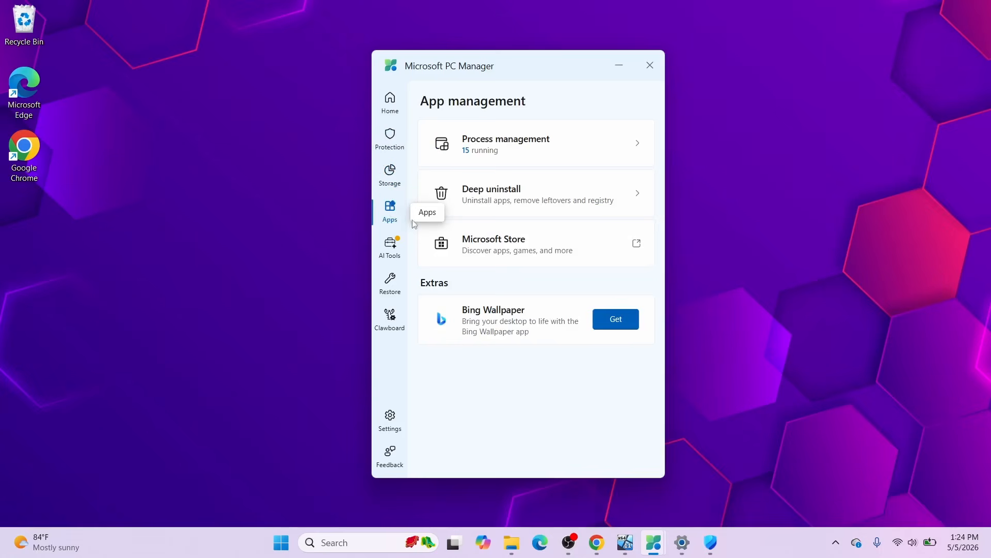
click(504, 205)
scroll(525, 327, down, 2)
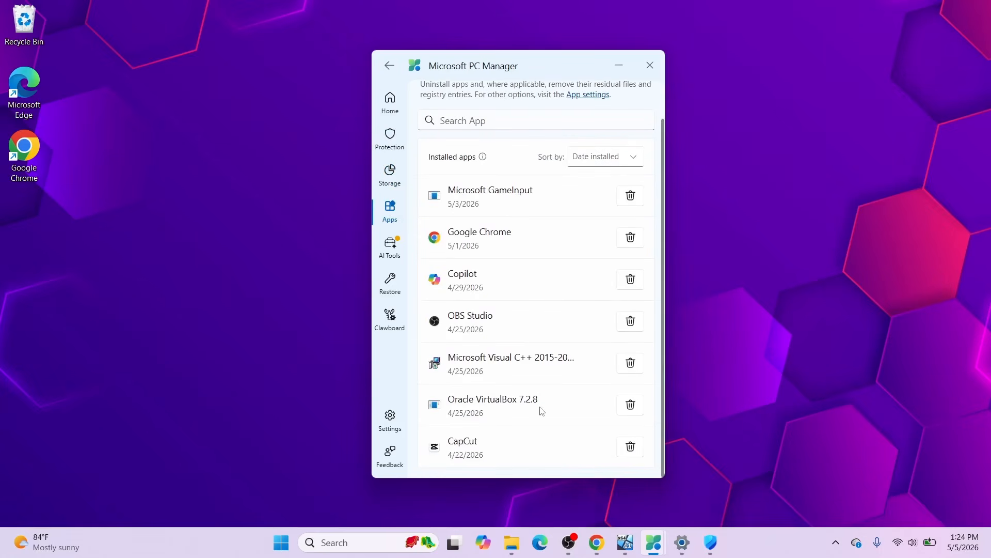
scroll(540, 437, down, 5)
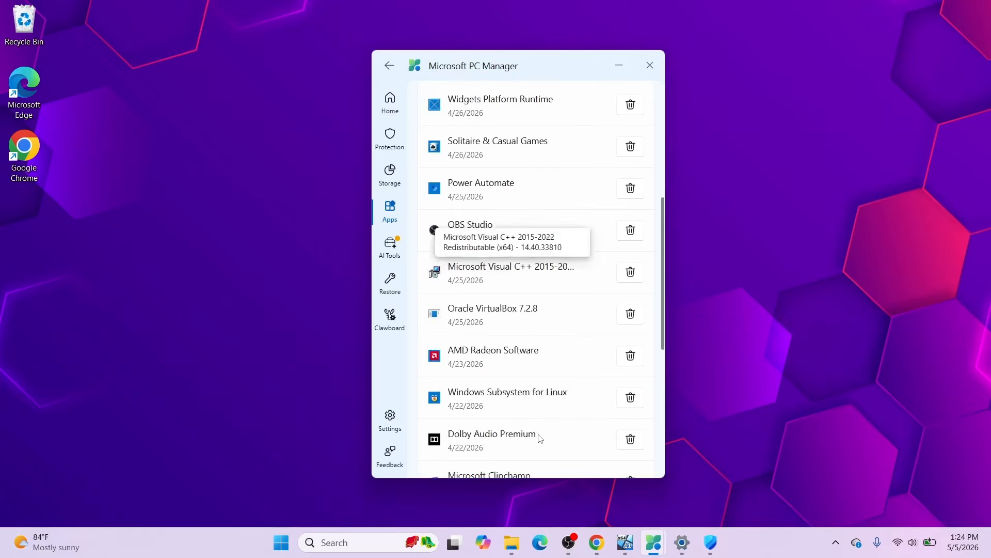
scroll(540, 439, down, 6)
scroll(539, 440, up, 12)
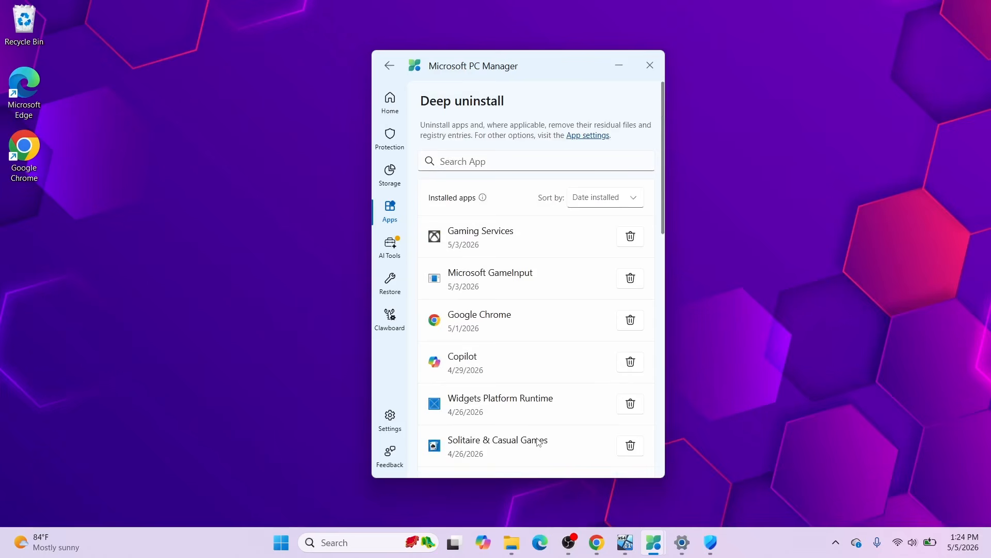
scroll(533, 441, down, 3)
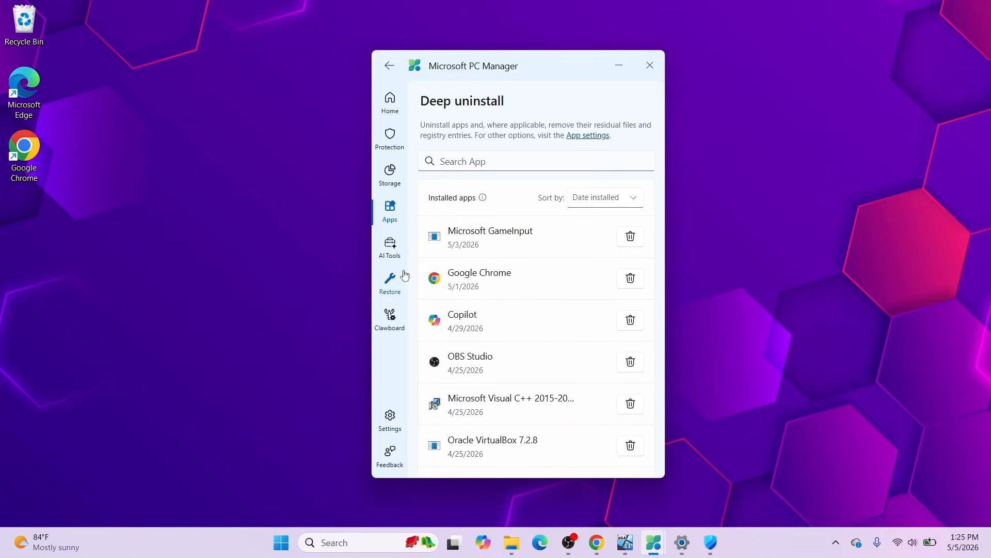
Look through the AI Toolbox settings, tools and quick access links, return to Home and minimize PC Manager.
click(403, 244)
scroll(464, 270, down, 2)
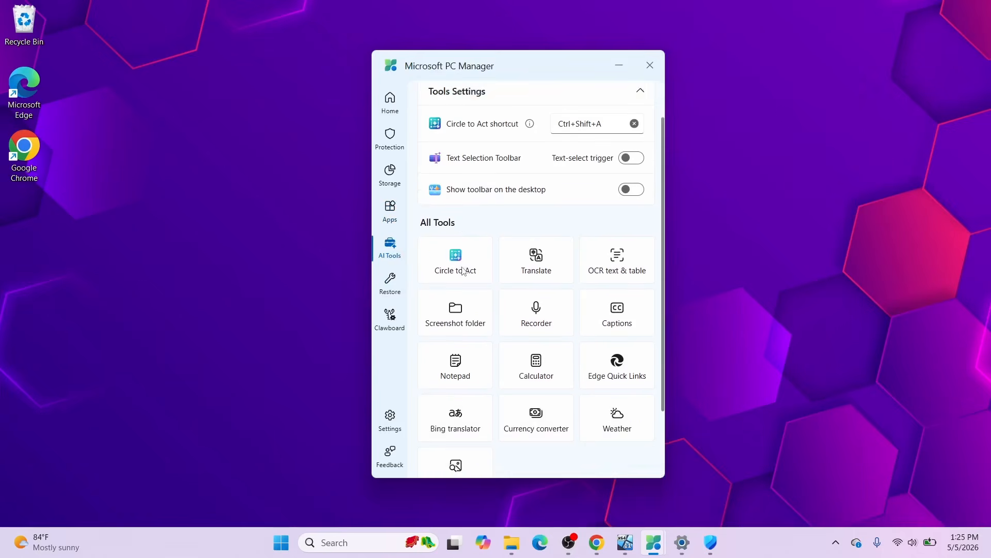
scroll(460, 273, up, 2)
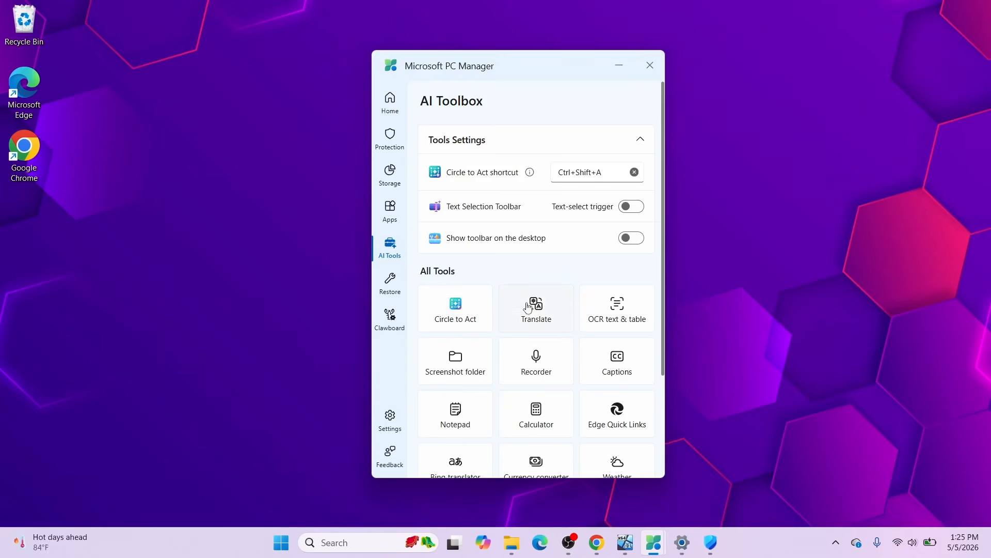
scroll(522, 320, down, 5)
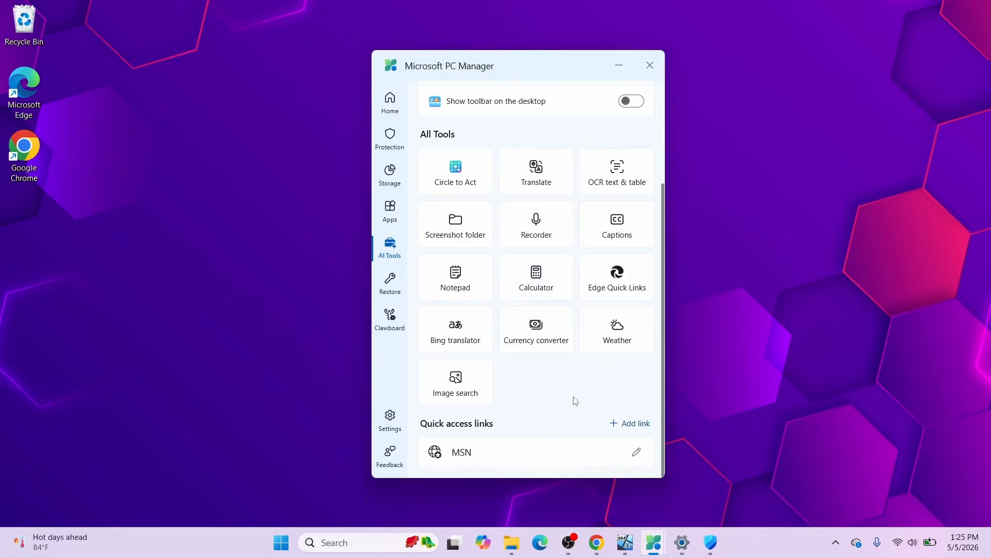
scroll(573, 405, up, 5)
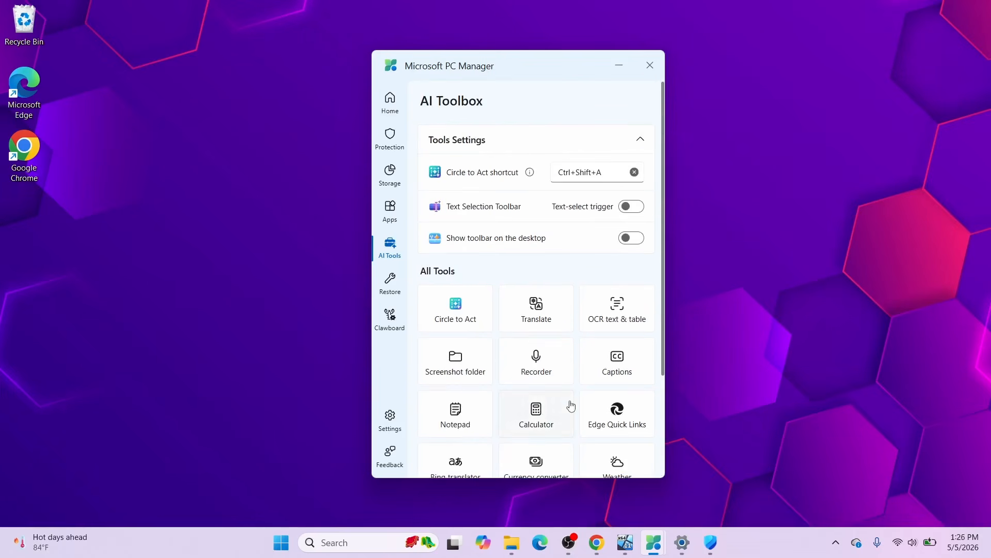
click(379, 110)
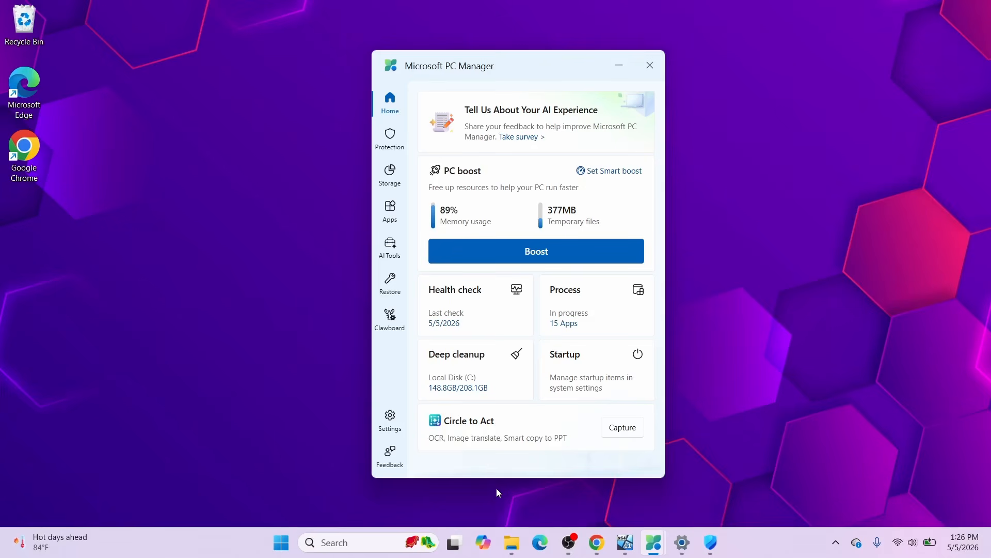
click(627, 71)
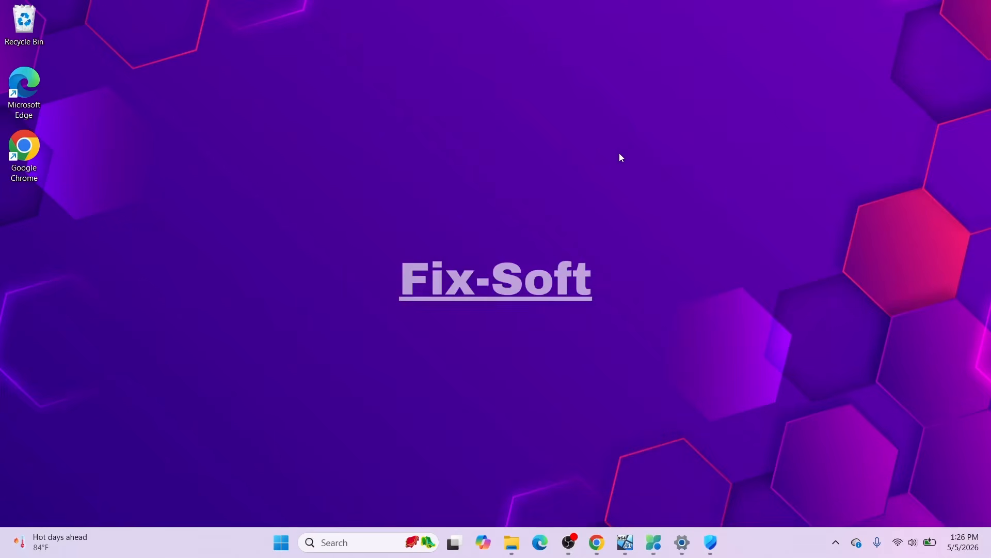